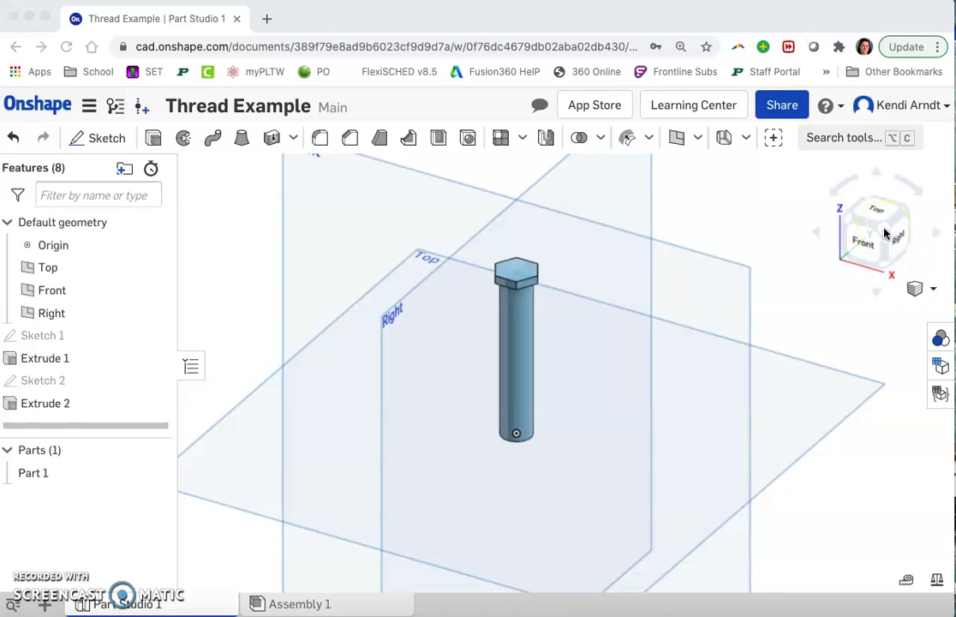
Step: Start a helix on the bolt's cylindrical shank and change its definition to height and pitch
right_click_drag(573, 378, 645, 314)
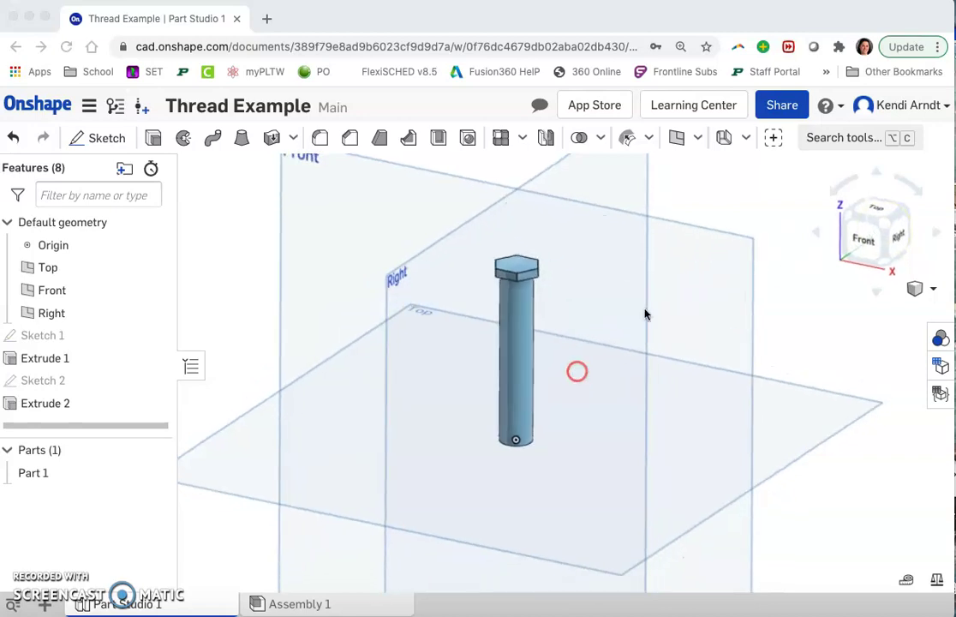
left_click(698, 139)
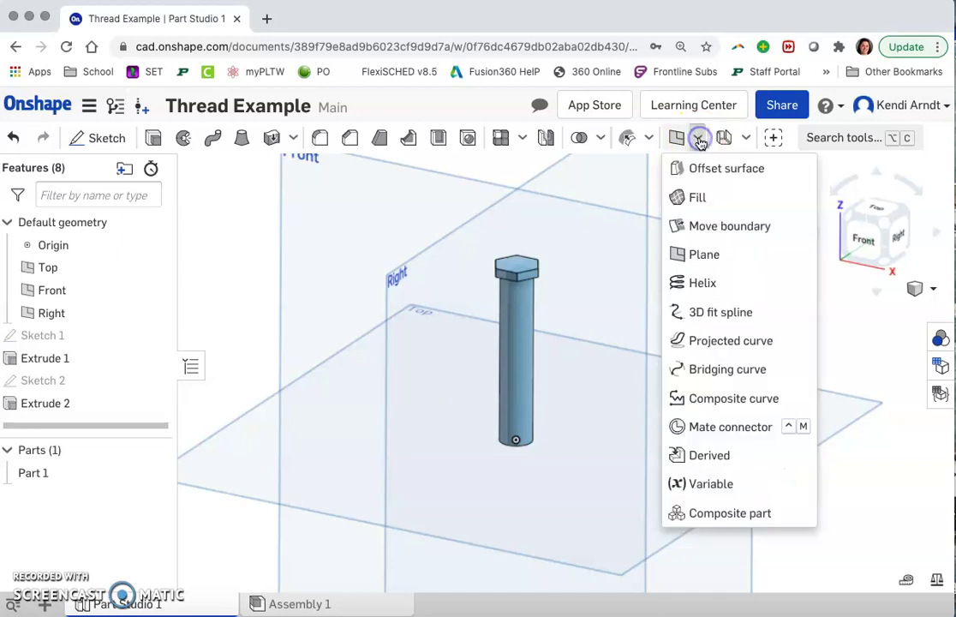
left_click(703, 283)
left_click(512, 371)
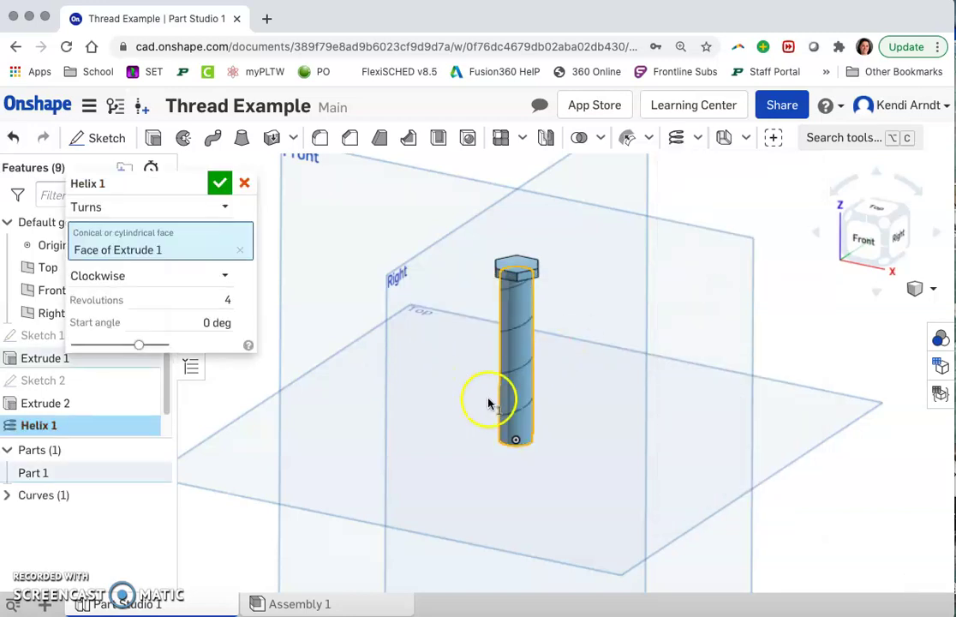
scroll(531, 351, "up", 5)
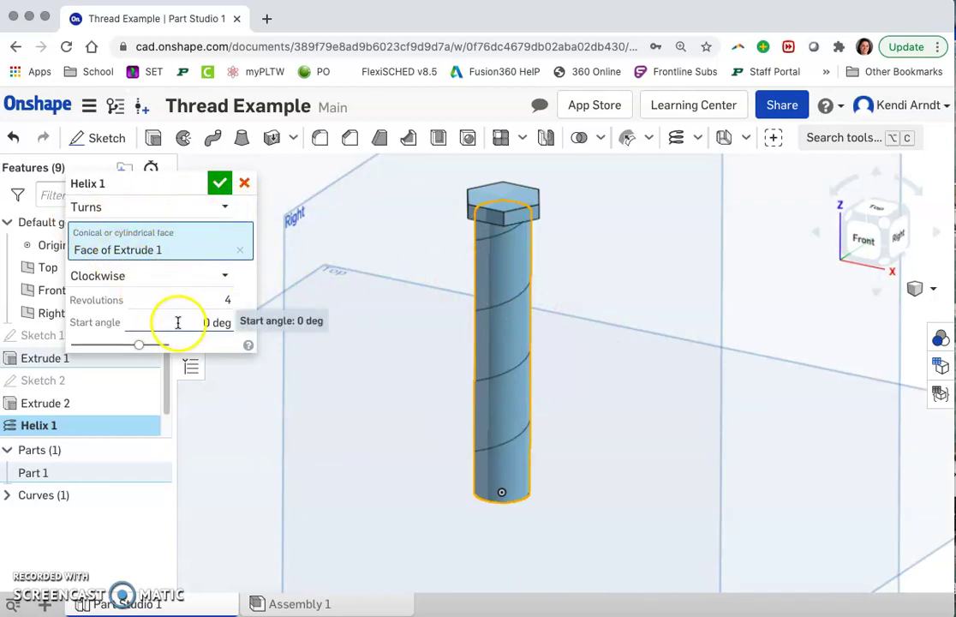
left_click(216, 208)
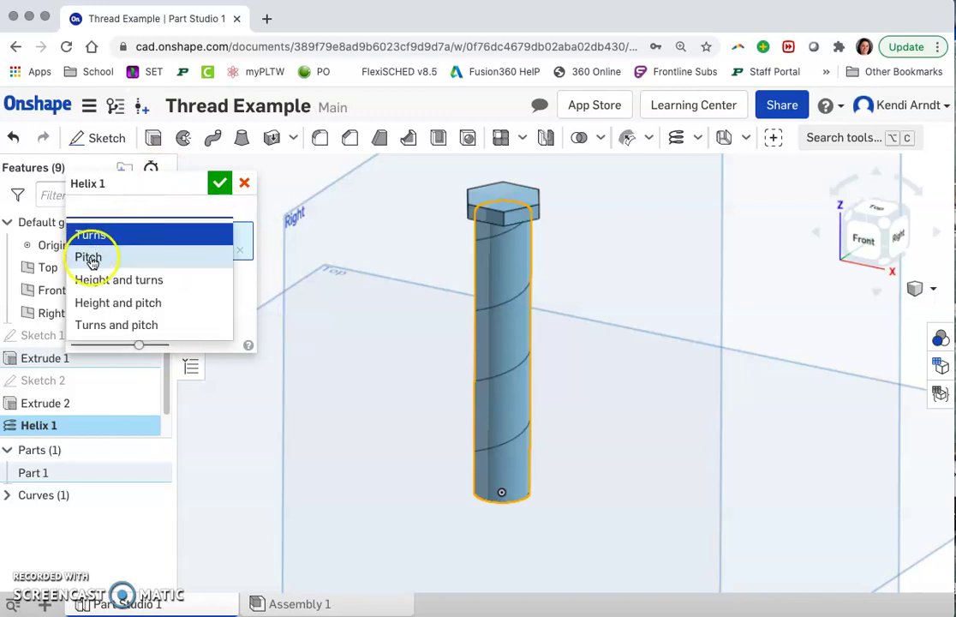
left_click(180, 303)
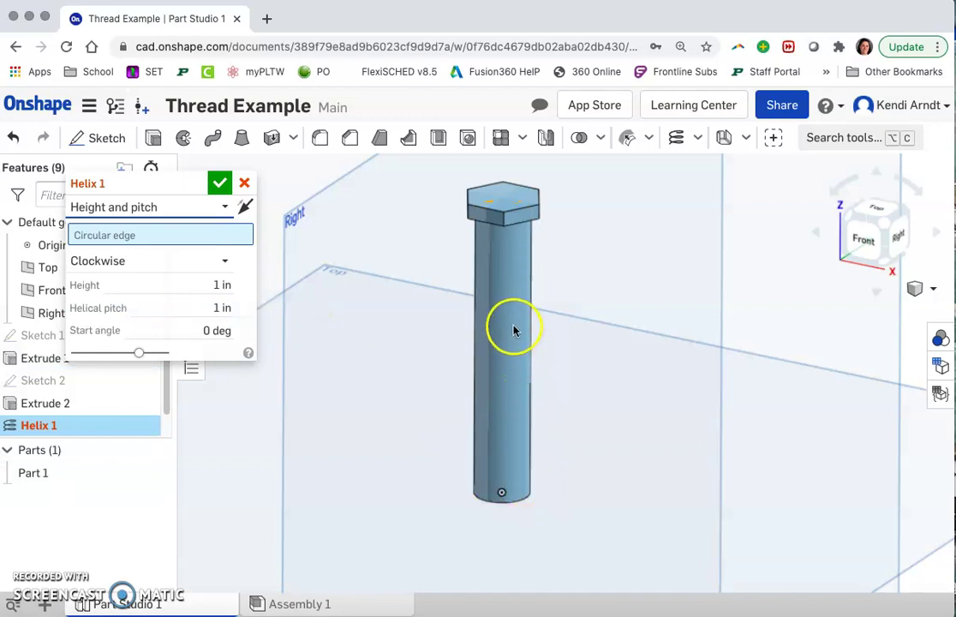
left_click(186, 283)
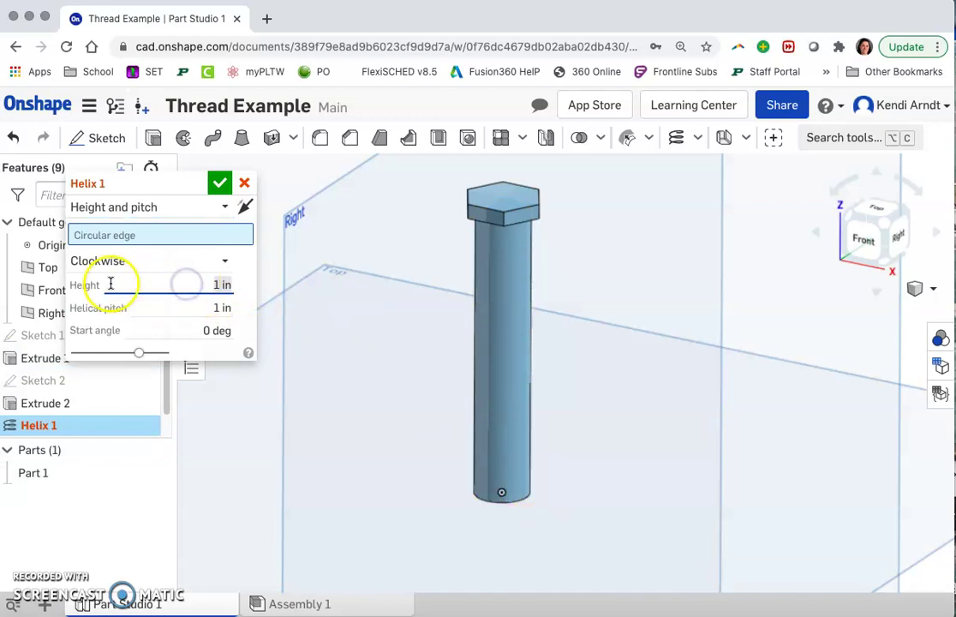
double_click(220, 284)
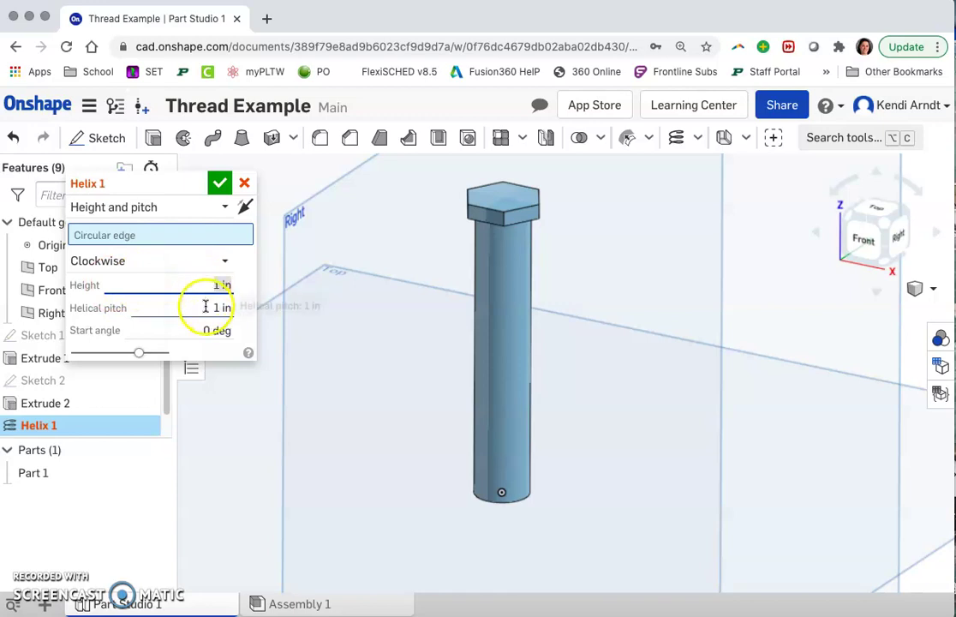
left_click(206, 307)
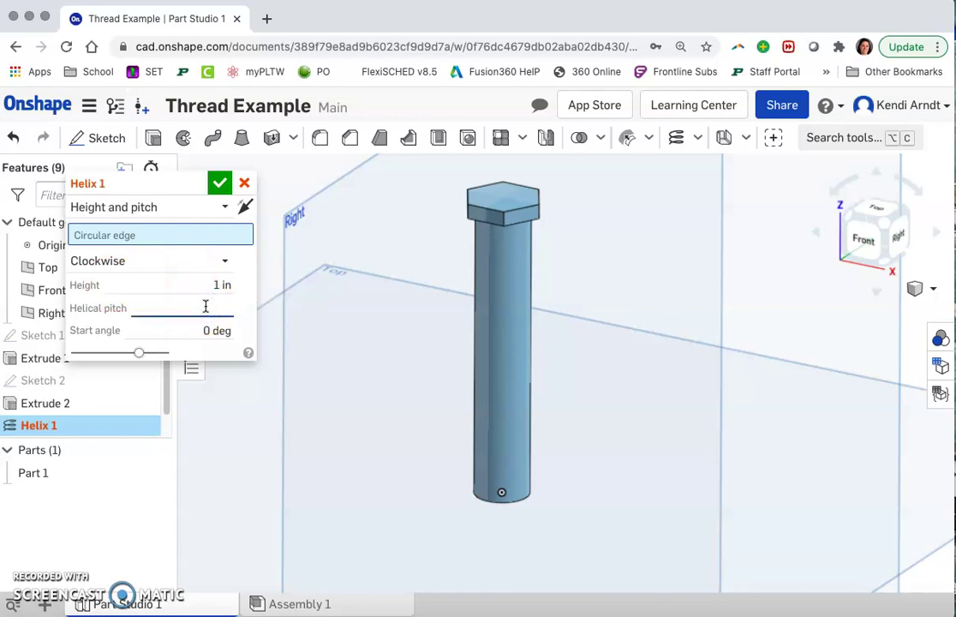
type("1")
left_click_drag(170, 184, 131, 222)
Step: Search Google for "3/8-16 pitch" in a new browser tab and examine the answer on the 3/8-16 thread's pitch
left_click(266, 18)
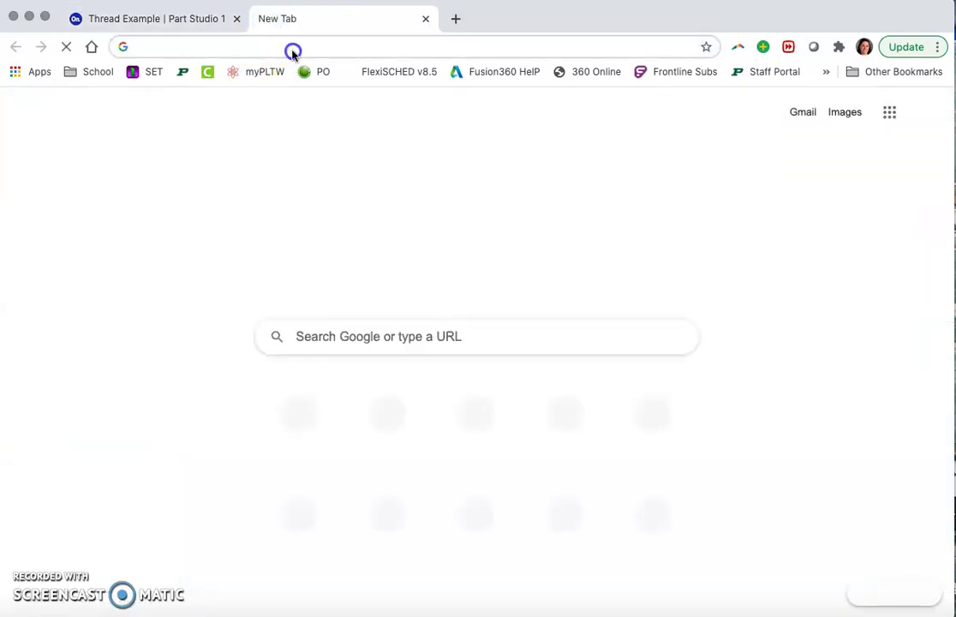
left_click(292, 52)
left_click(175, 86)
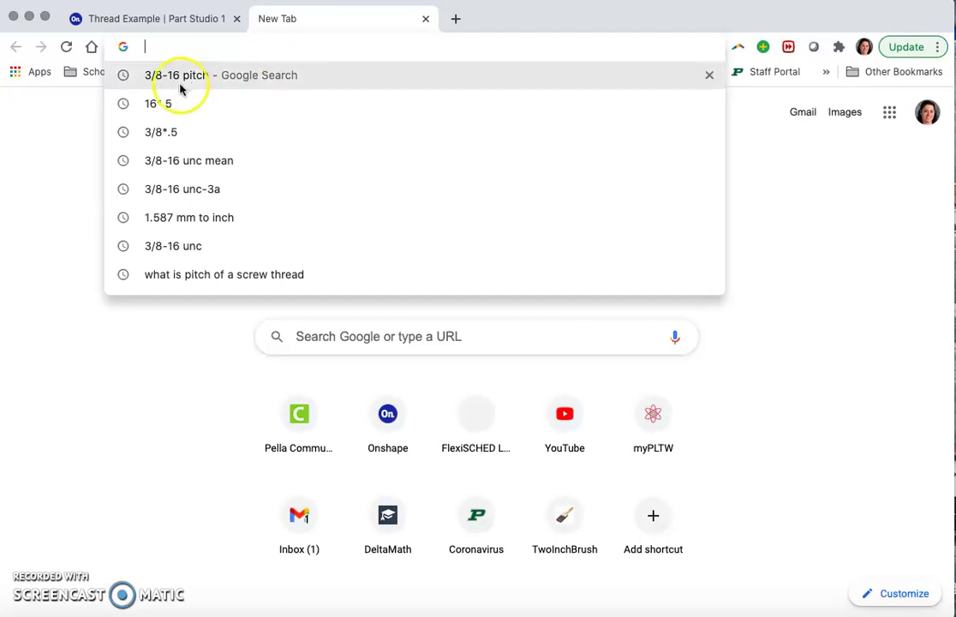
left_click(180, 79)
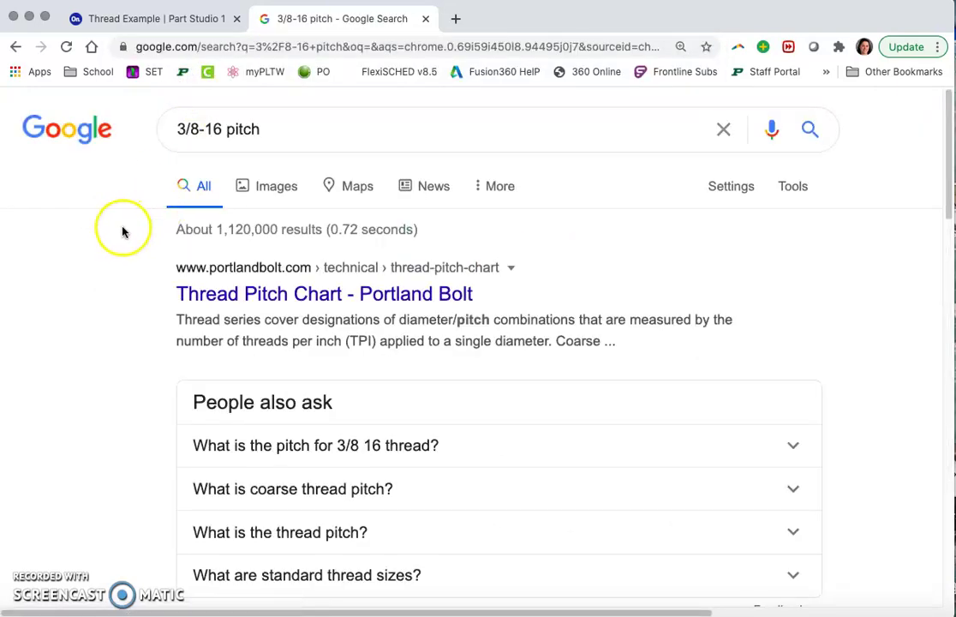
scroll(122, 232, "down", 3)
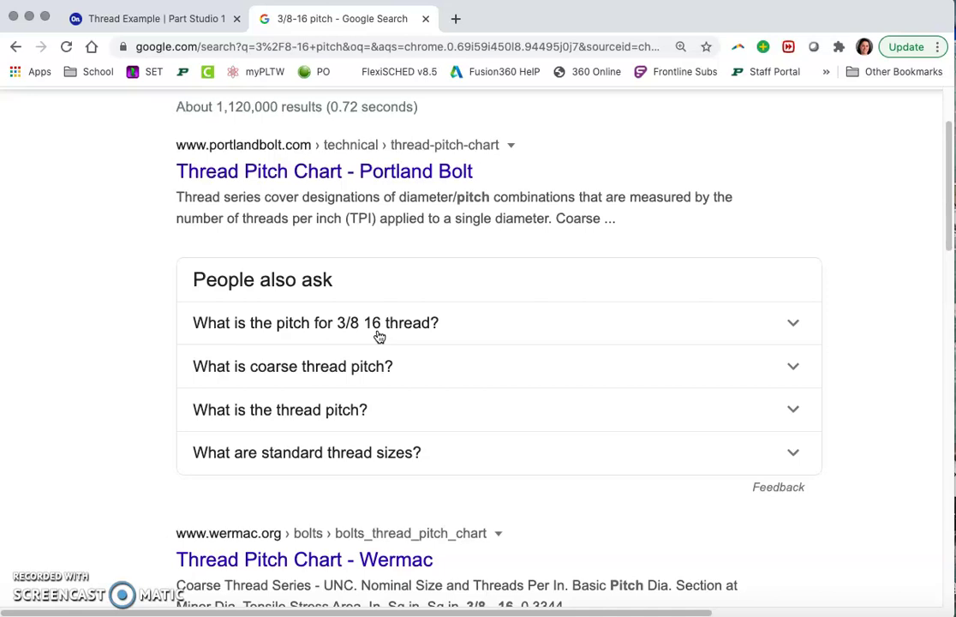
left_click(381, 332)
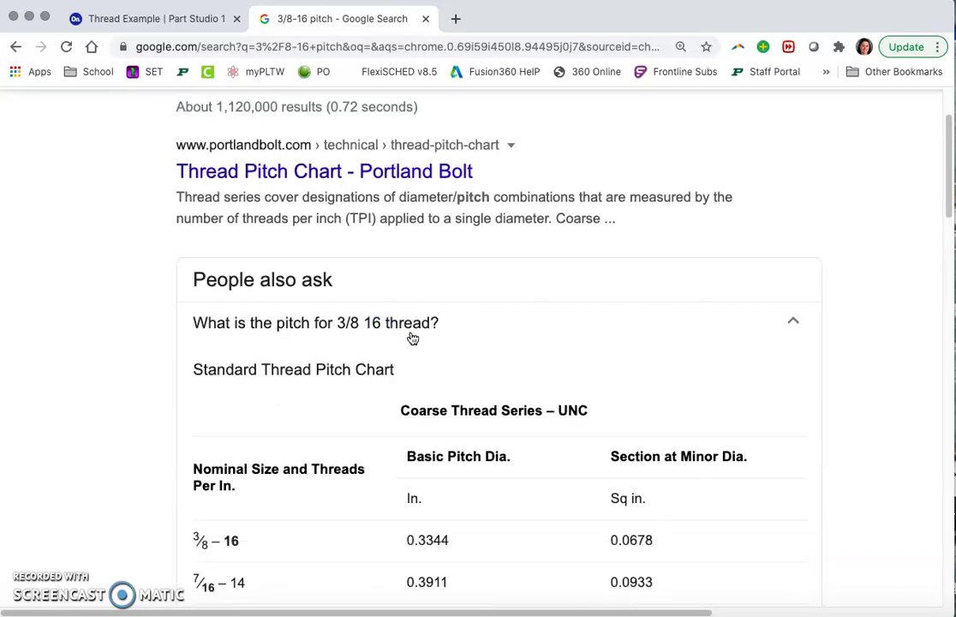
scroll(479, 428, "down", 3)
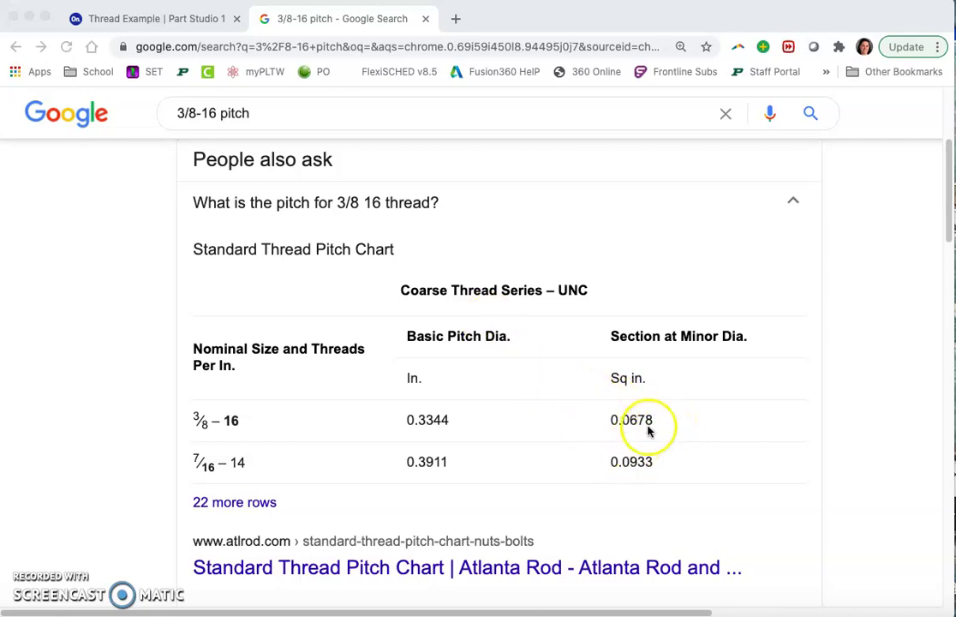
Step: Switch back to the Onshape part studio, set the helix's helical pitch to .0678 in and accept it
left_click(167, 18)
left_click(171, 347)
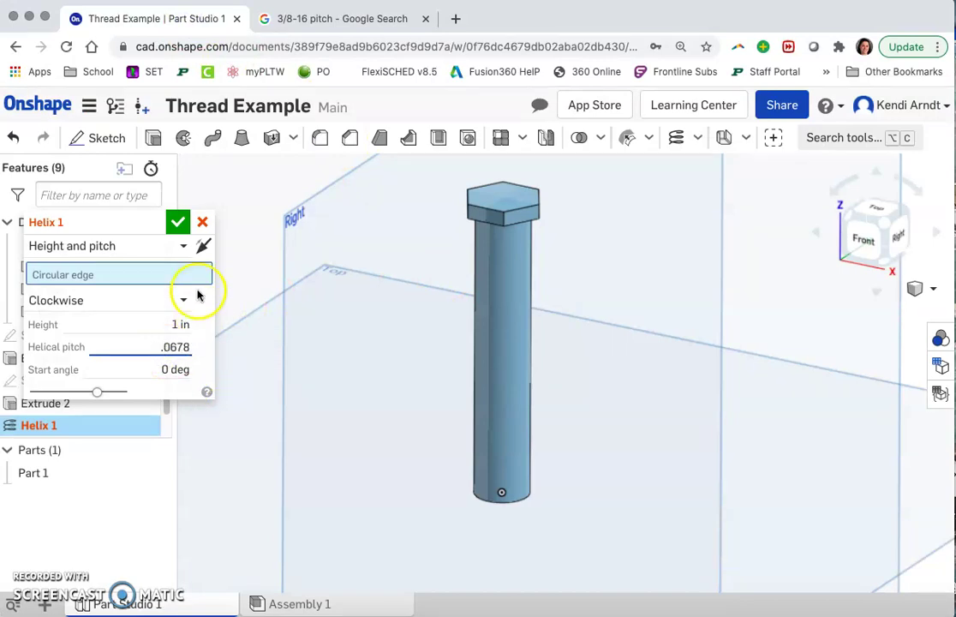
left_click(178, 223)
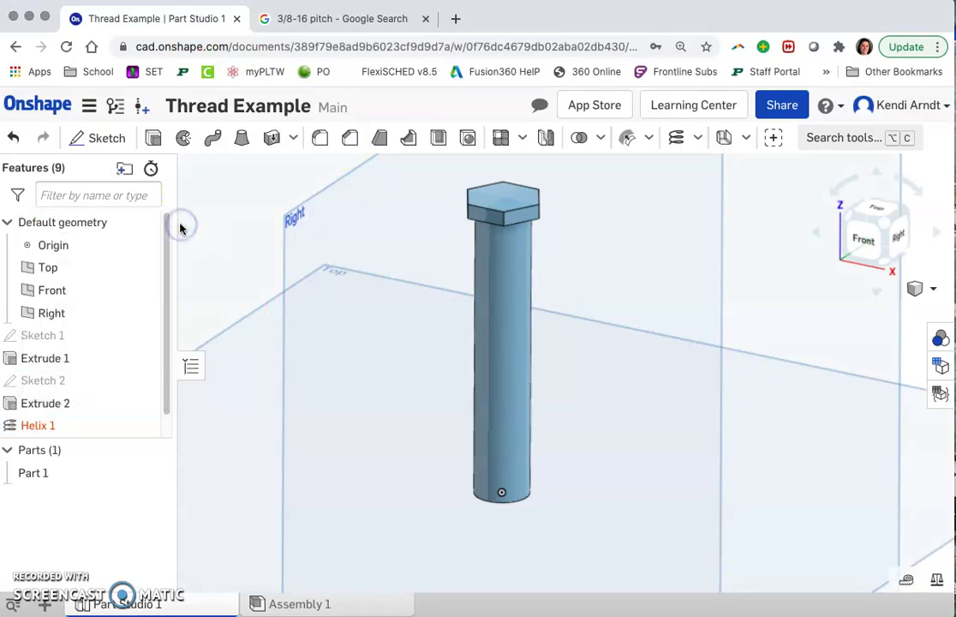
Step: Edit the helix so it starts from the circular edge at the shank's lower end, and accept the feature
right_click_drag(487, 435, 430, 430)
double_click(43, 425)
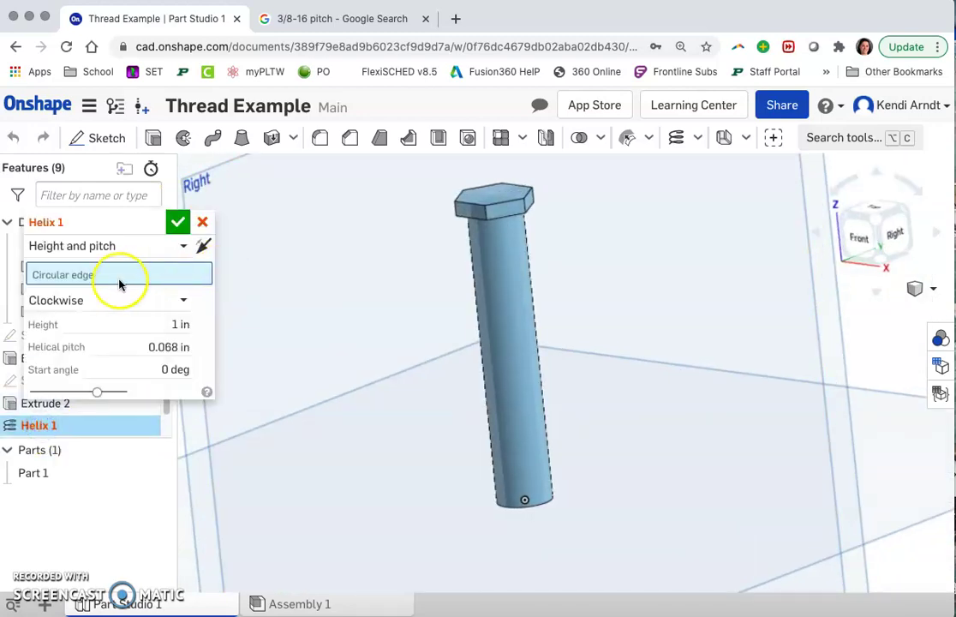
left_click(116, 276)
left_click(531, 454)
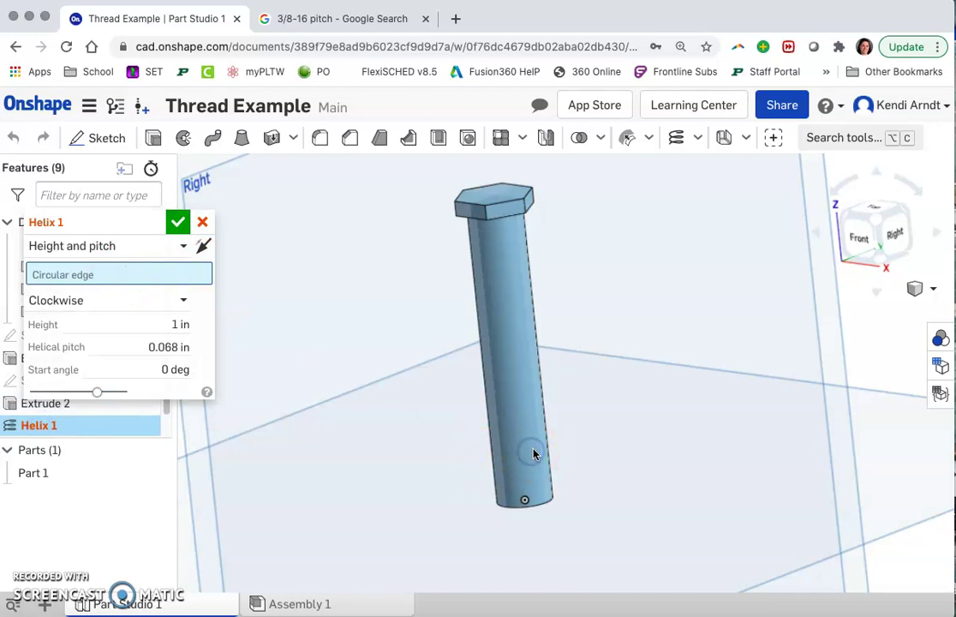
left_click(535, 507)
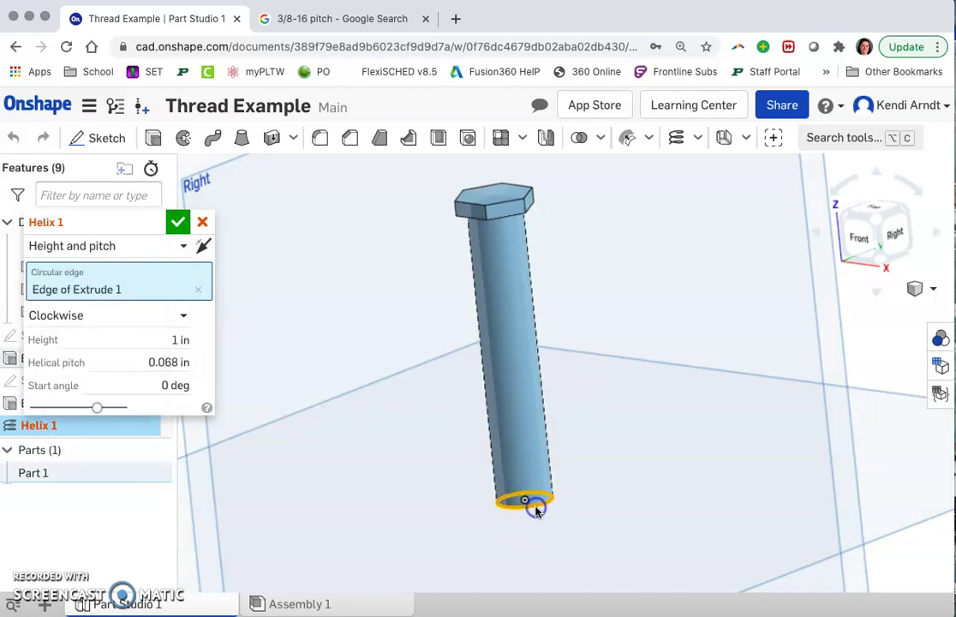
right_click_drag(632, 472, 613, 458)
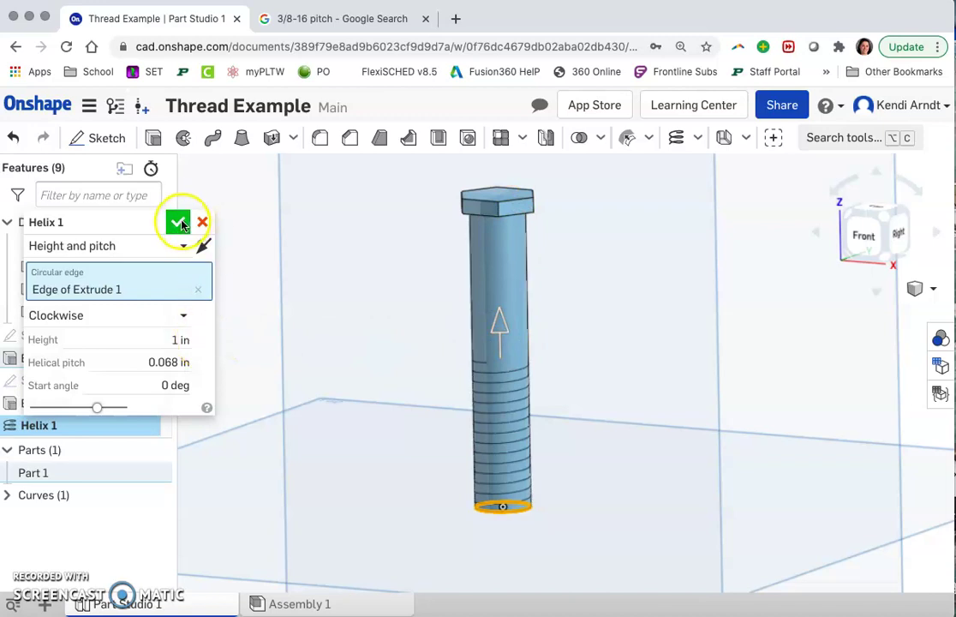
key("Return")
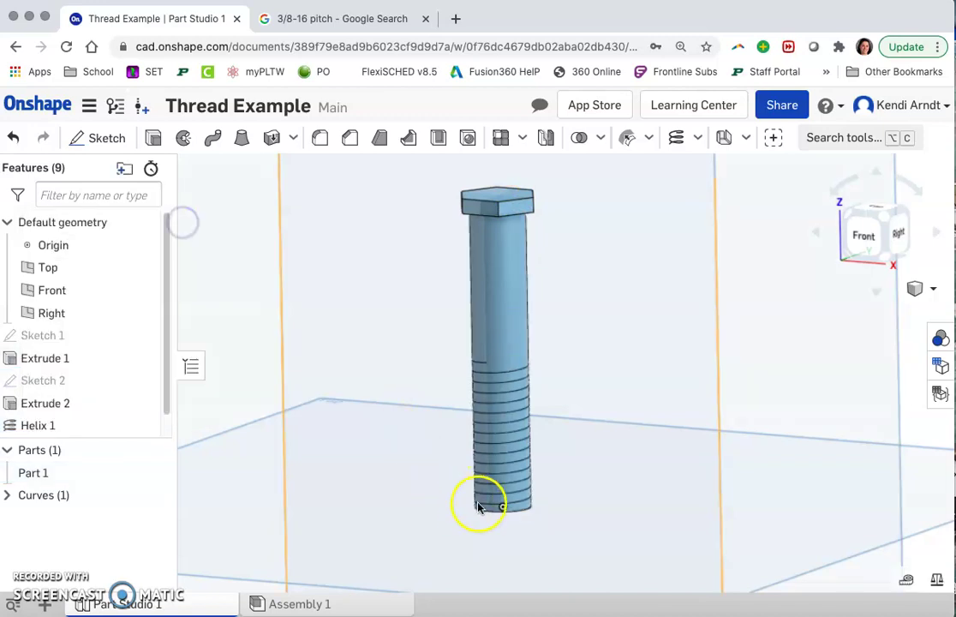
Step: Start a new sketch on the Front plane and view it face-on
scroll(506, 507, "up", 5)
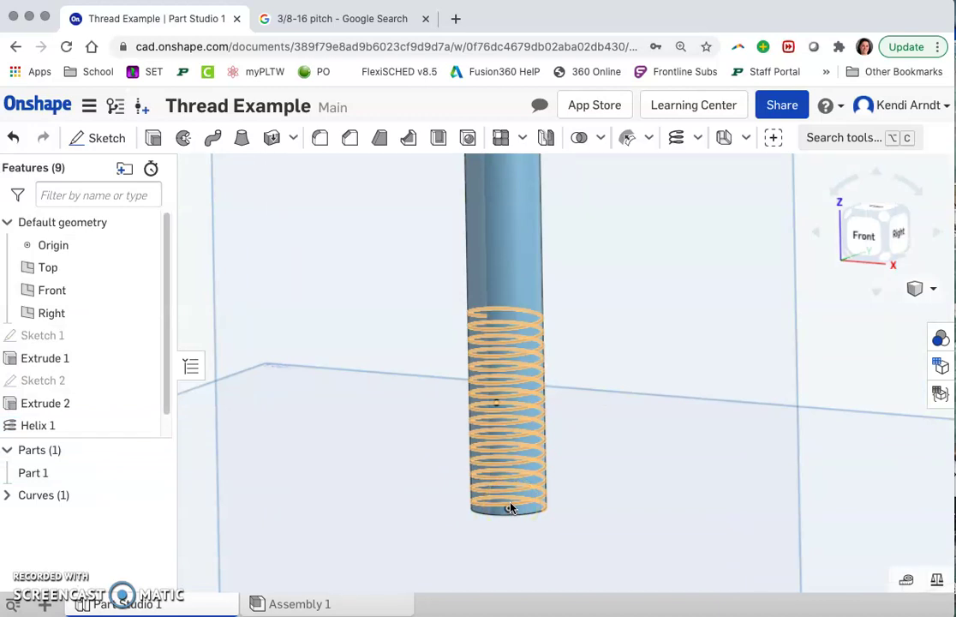
left_click(870, 236)
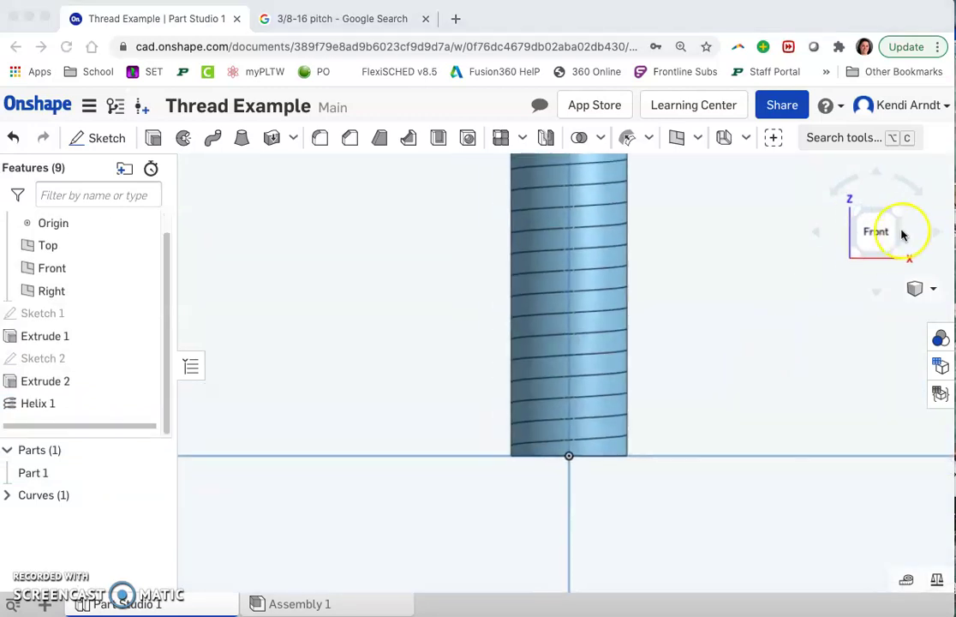
left_click(897, 214)
scroll(548, 300, "up", 5)
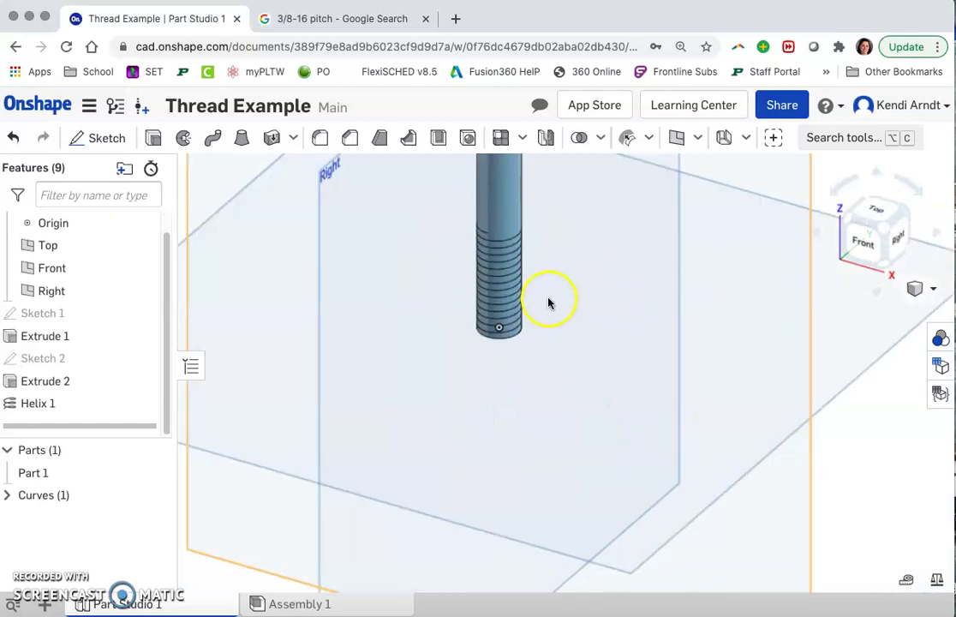
middle_click_drag(562, 299, 585, 425)
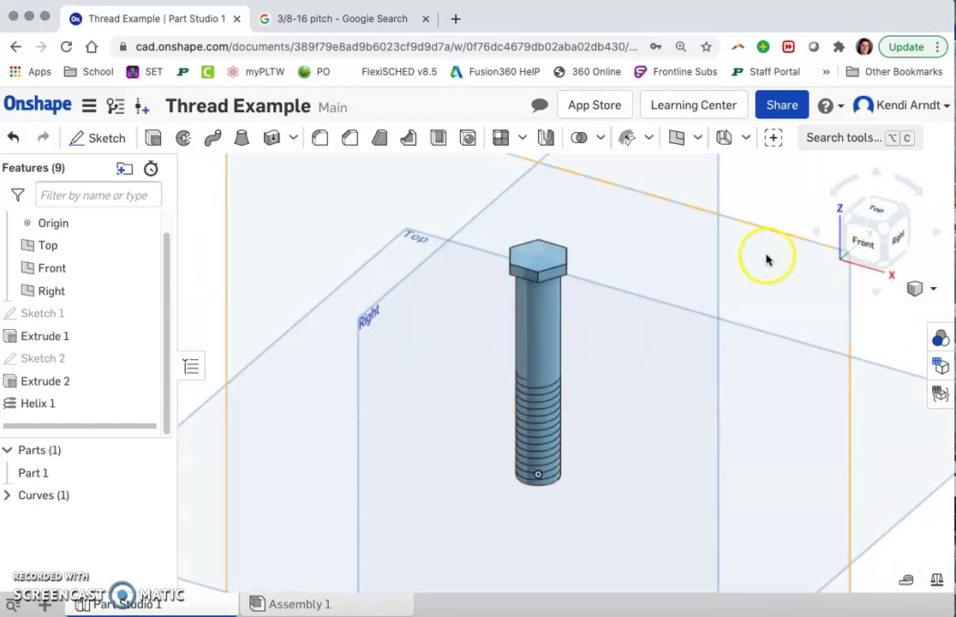
left_click(716, 169)
scroll(732, 300, "down", 3)
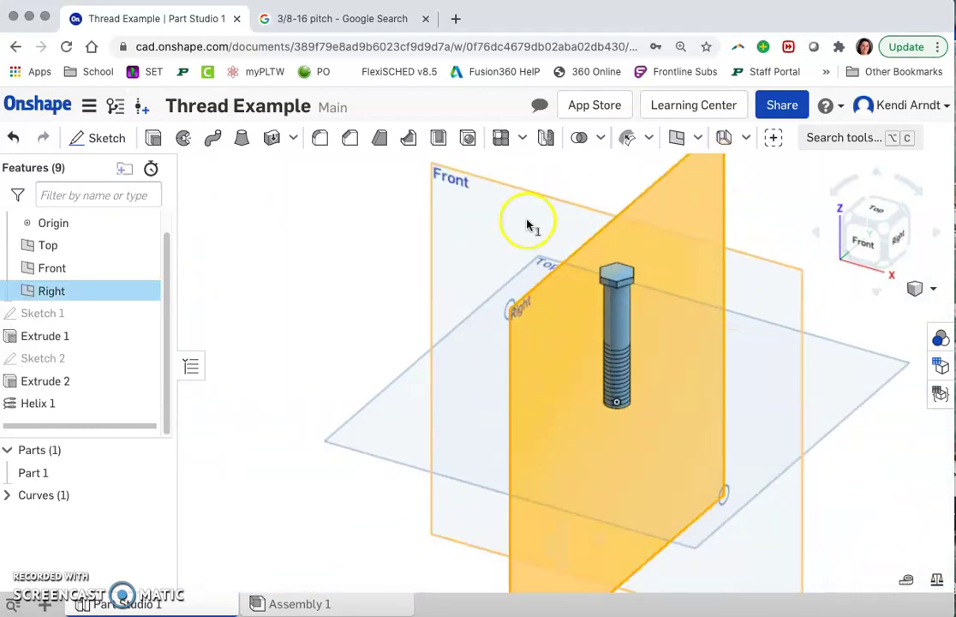
left_click(463, 190)
left_click(617, 172)
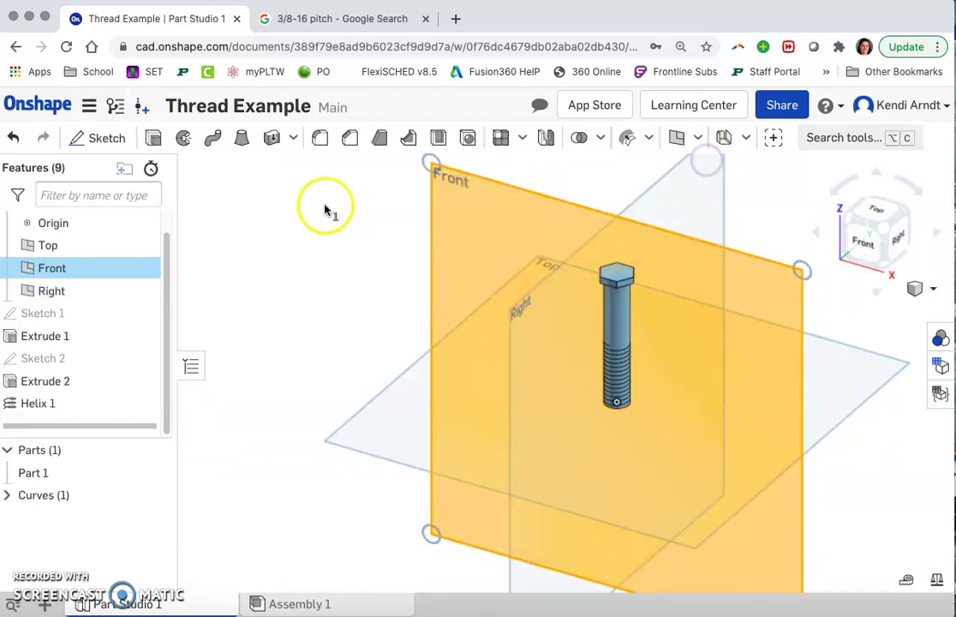
left_click(101, 138)
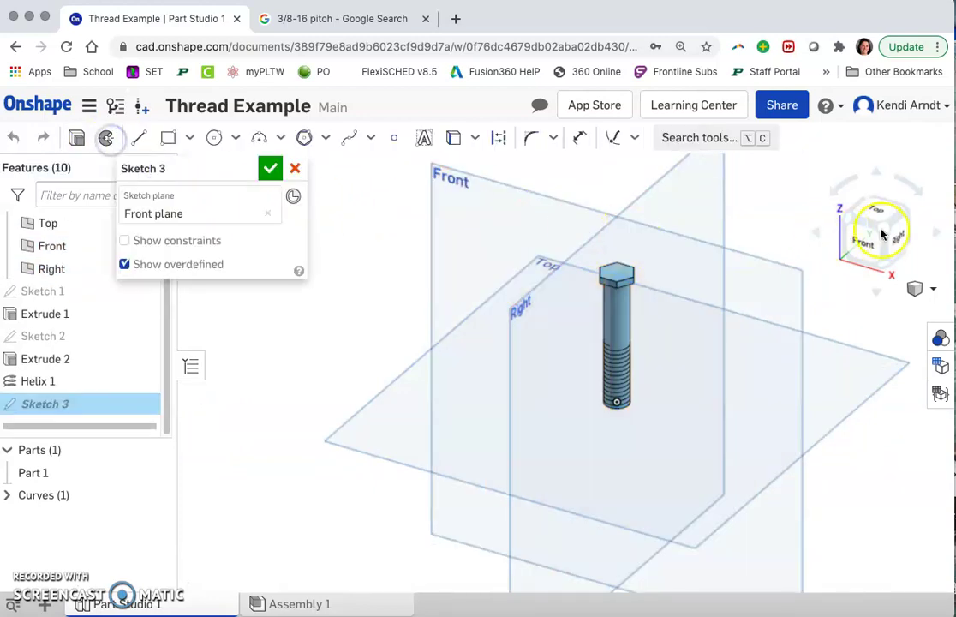
left_click(864, 248)
Step: Sketch a small closed triangle near the helix's upper end, with a vertical side outside the shank and its tip just inside the shank
scroll(592, 309, "up", 10)
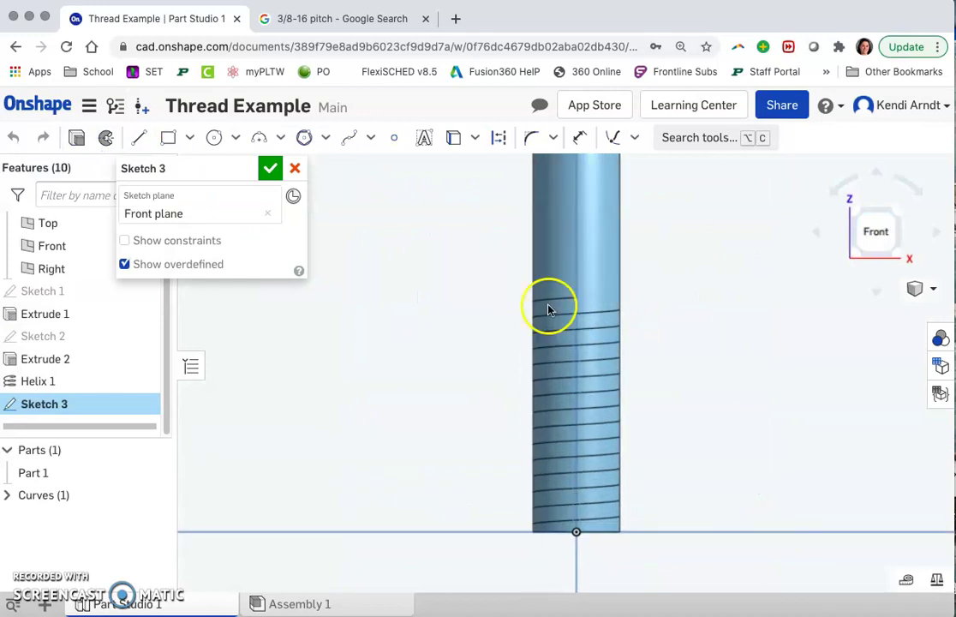
middle_click_drag(587, 308, 534, 368)
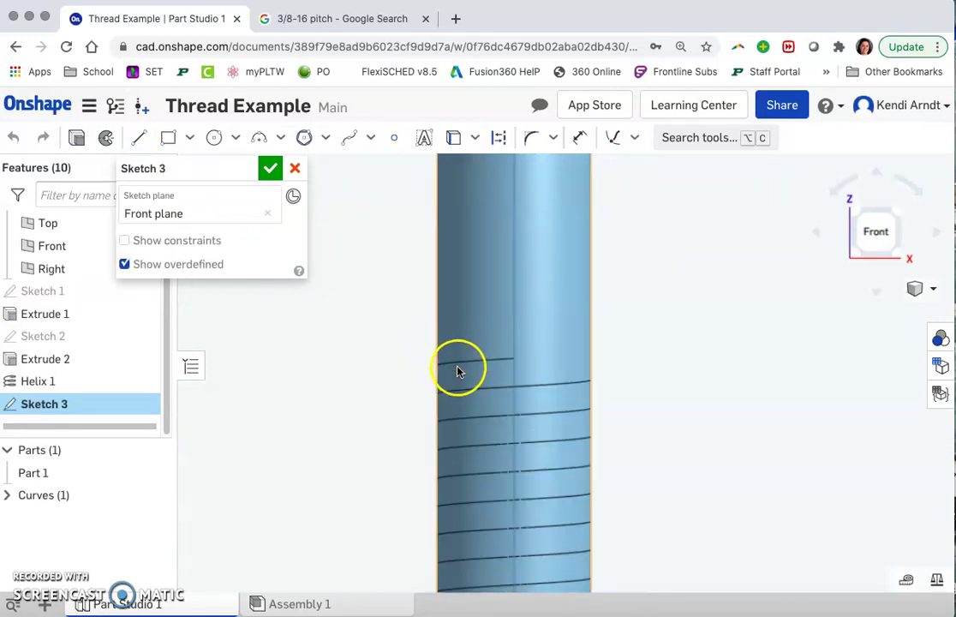
scroll(441, 367, "up", 1)
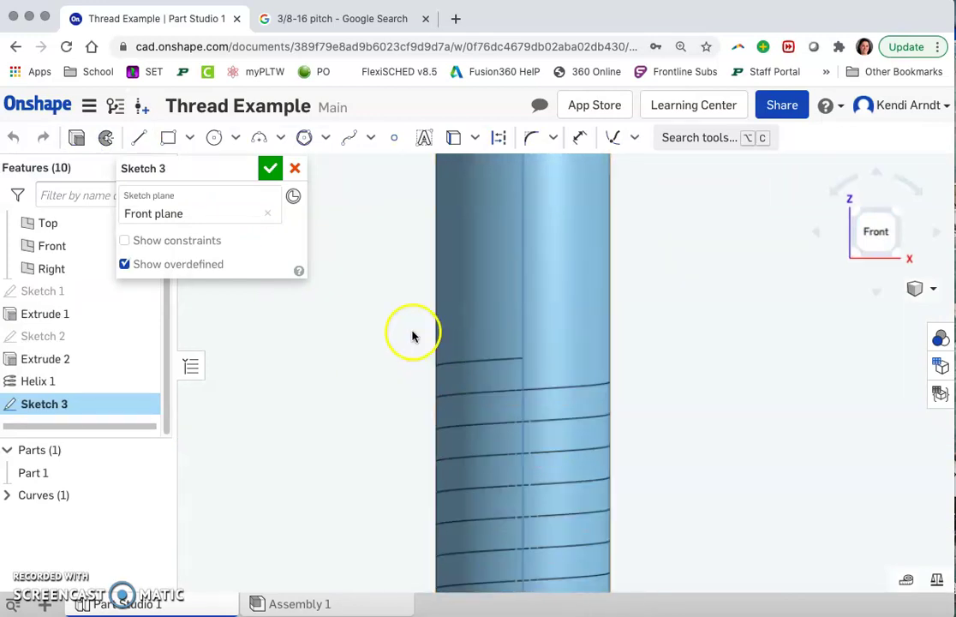
scroll(438, 383, "up", 3)
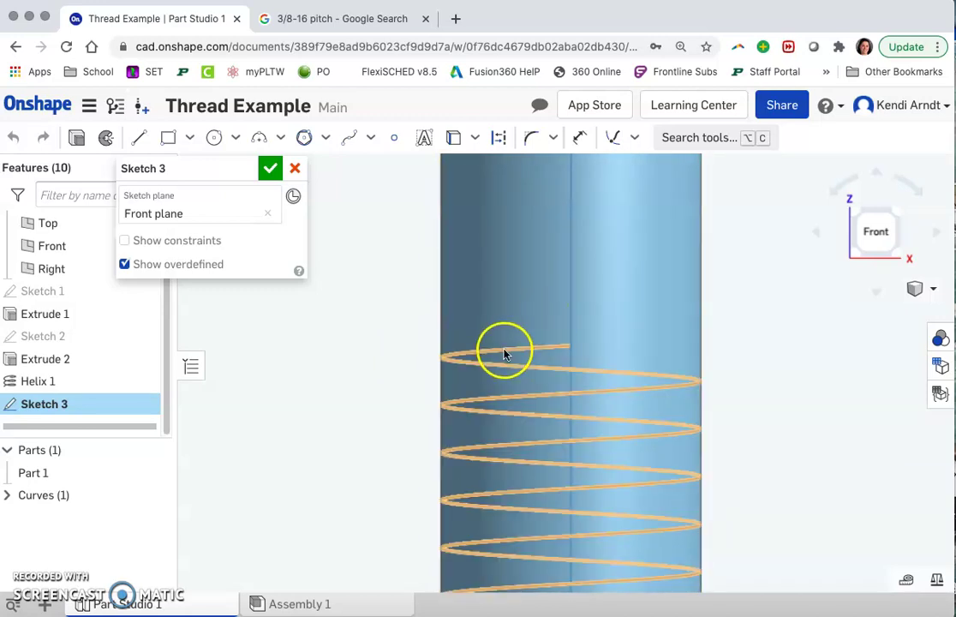
left_click(139, 146)
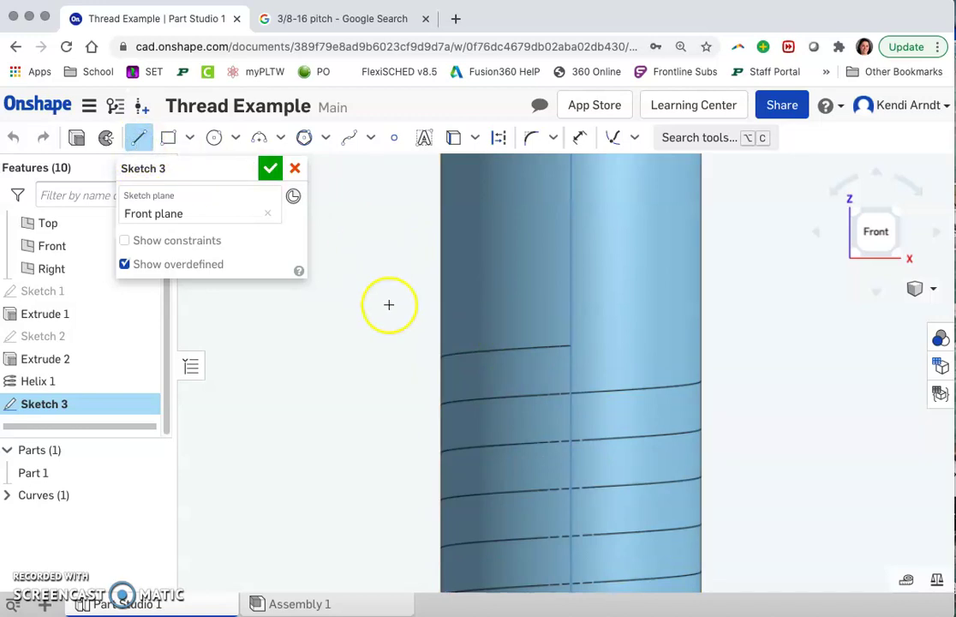
mouse_move(412, 365)
left_mouse_down()
mouse_move(420, 305)
mouse_move(412, 316)
left_mouse_up()
left_click(139, 136)
left_click_drag(457, 341, 413, 362)
key("Escape")
left_click(412, 344)
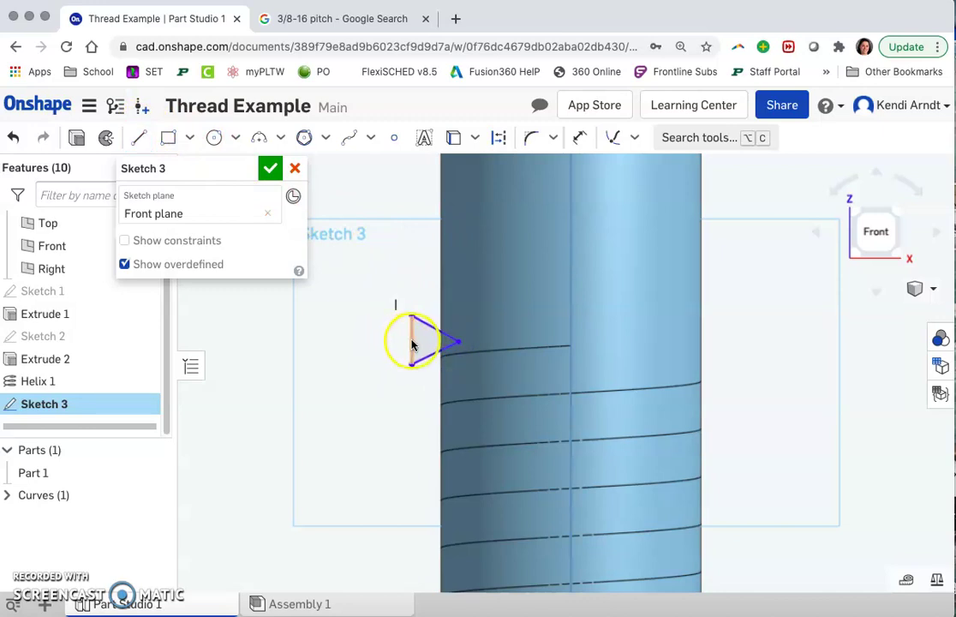
Step: Constrain the triangle's outer side to be vertical and make all three sides equal in length
left_click(423, 332)
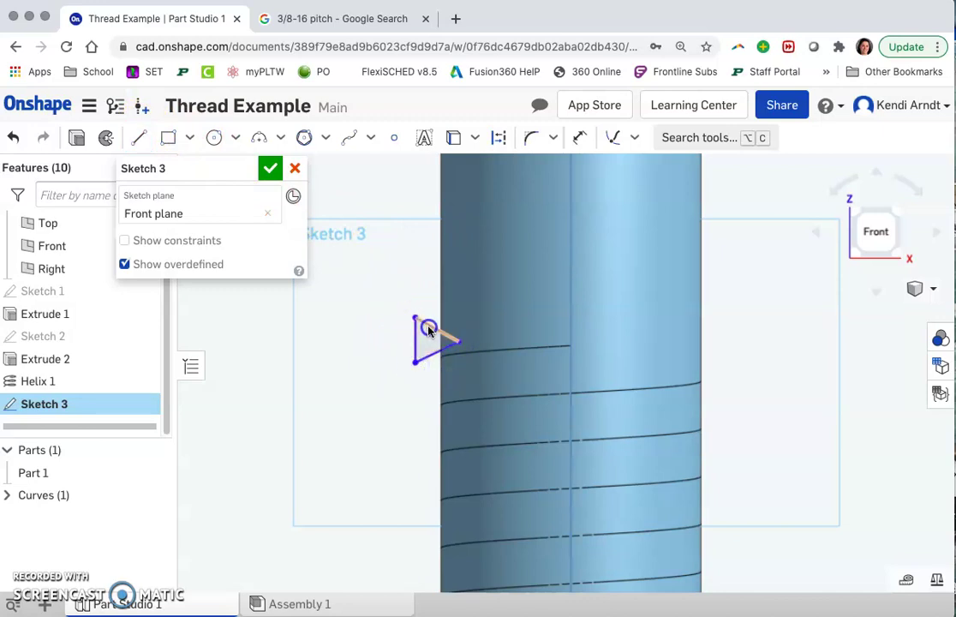
left_click(490, 238)
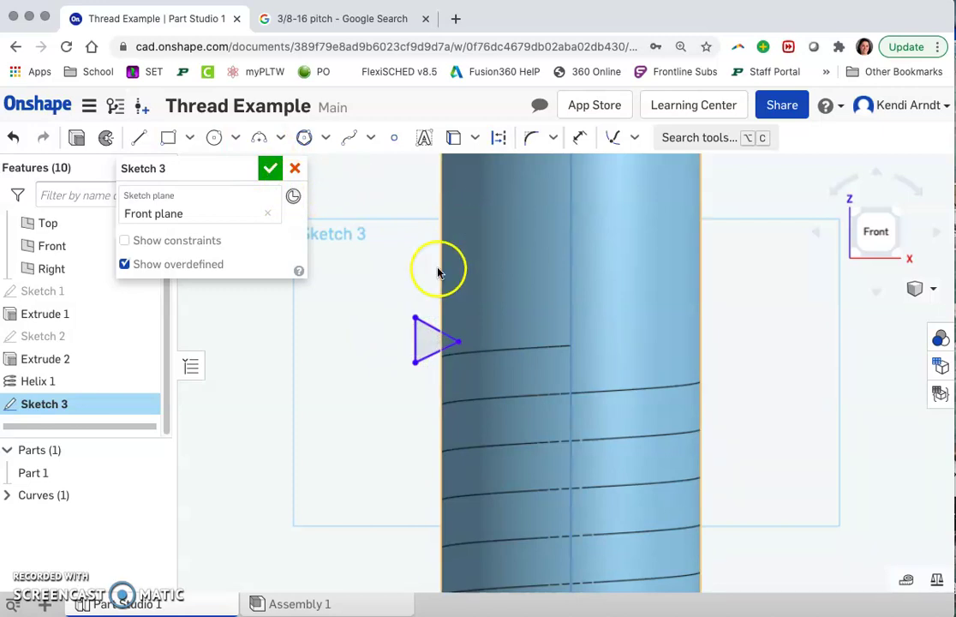
key("v")
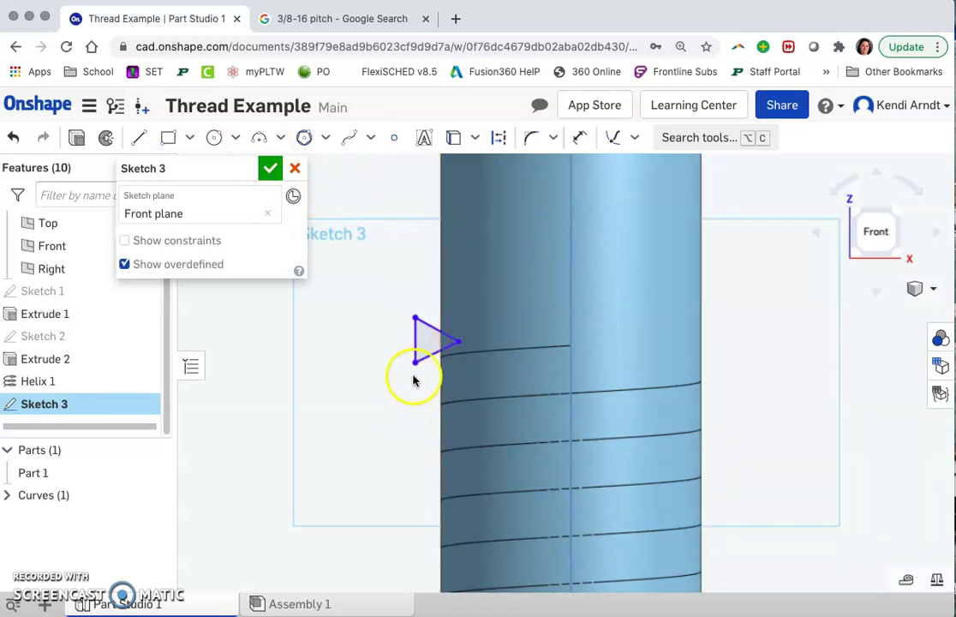
scroll(391, 348, "up", 3)
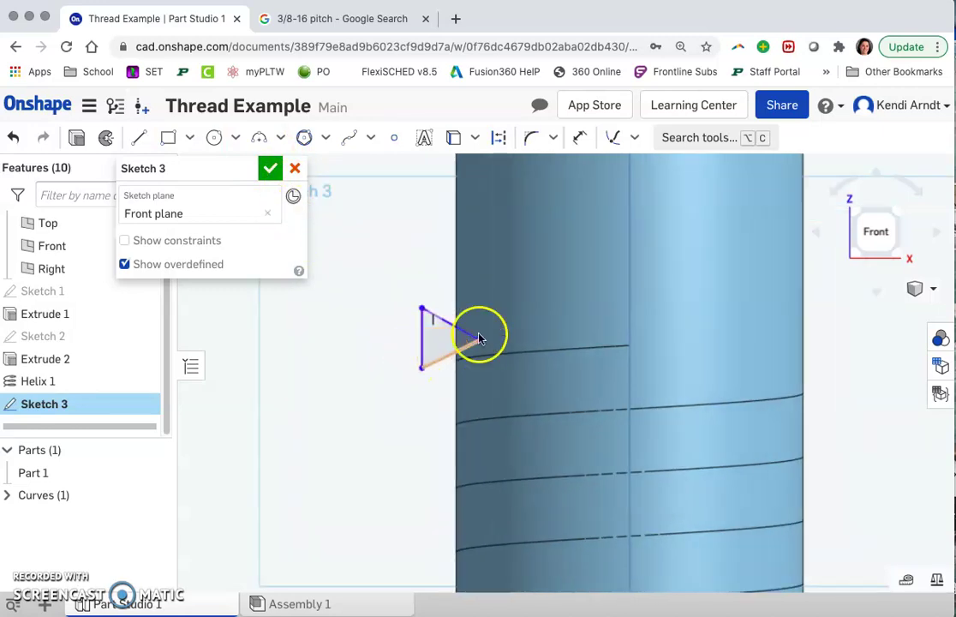
left_click(638, 142)
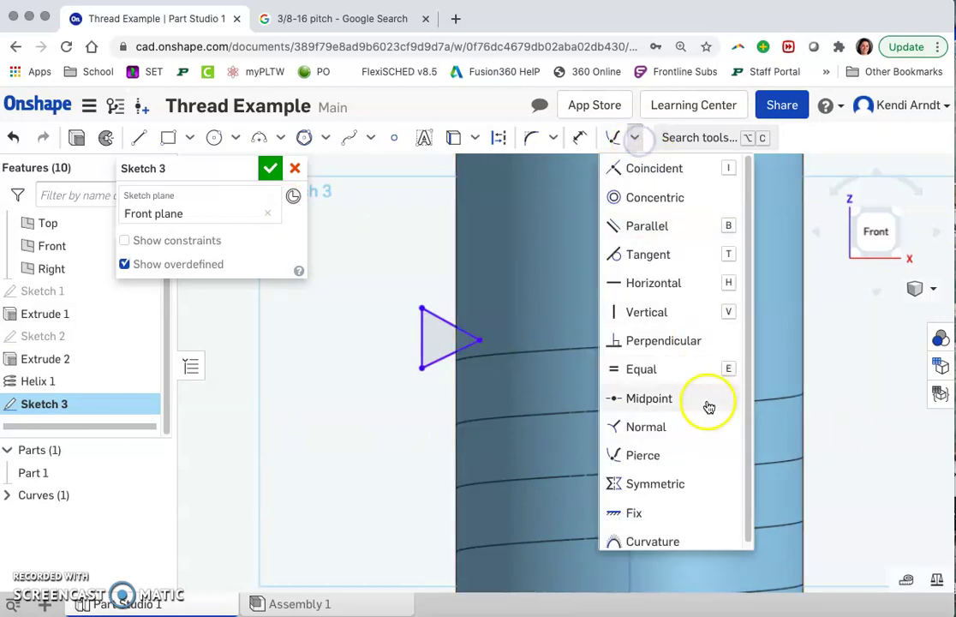
left_click(604, 367)
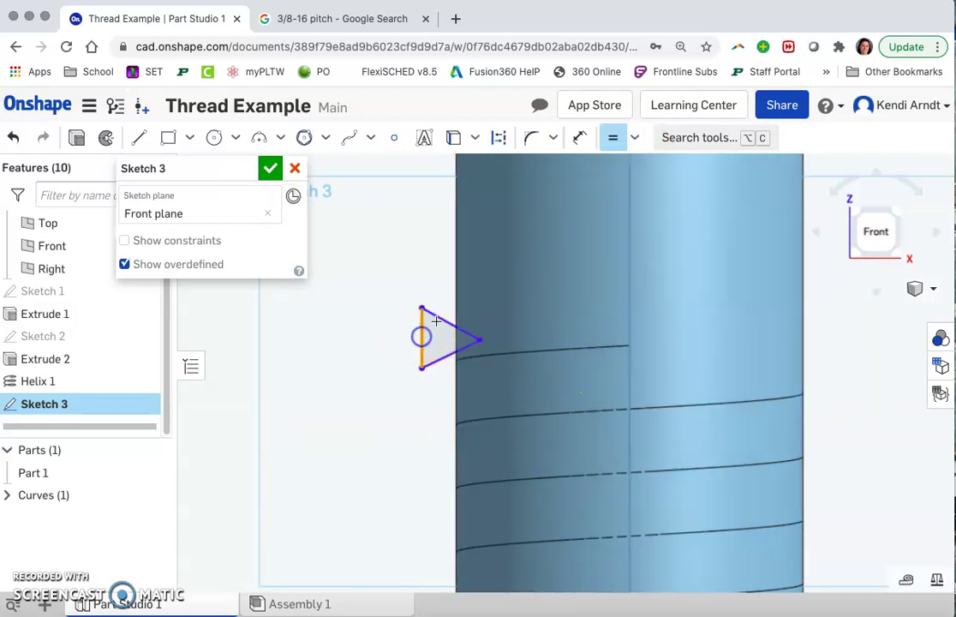
left_click(441, 355)
scroll(362, 350, "up", 3)
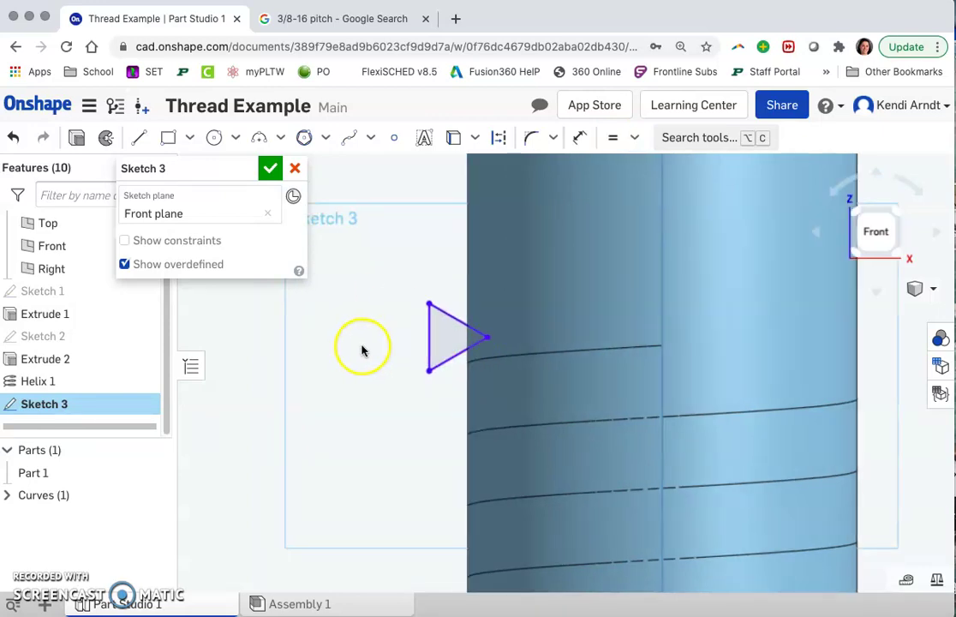
Step: Dimension the triangle's vertical side and set its length to .06 in
key("d")
left_click(443, 334)
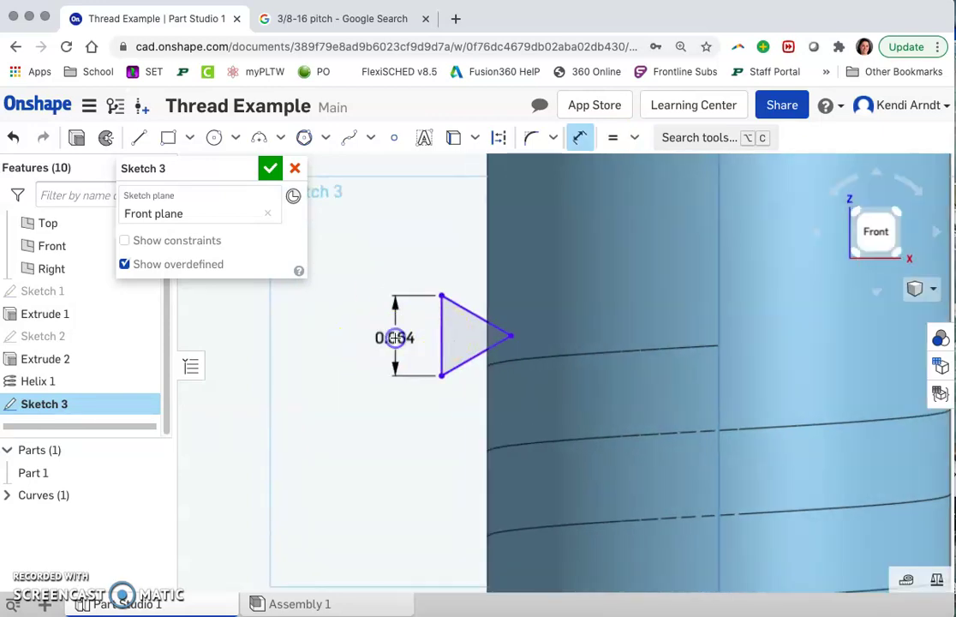
left_click(395, 338)
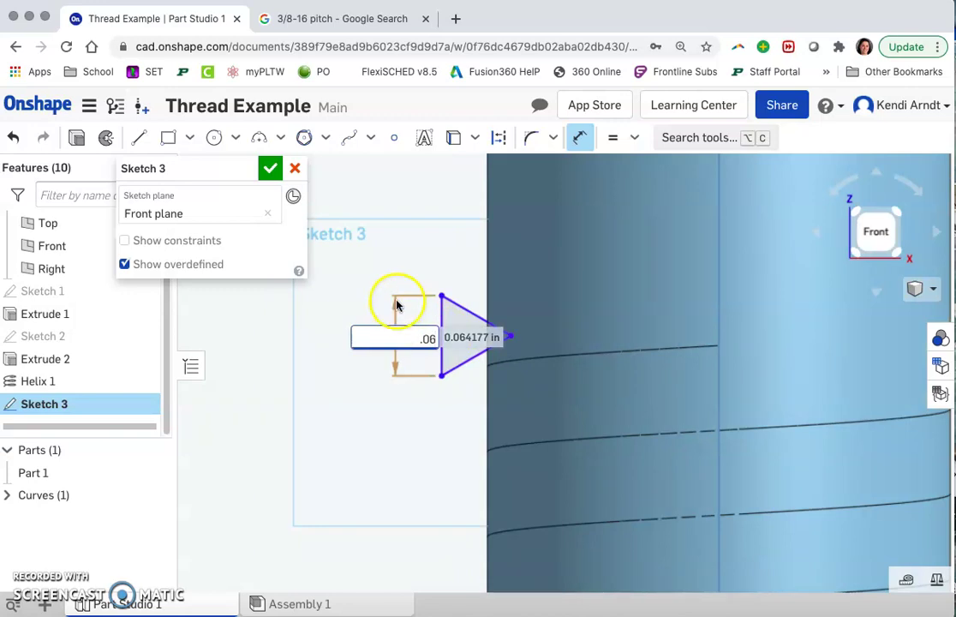
key("Return")
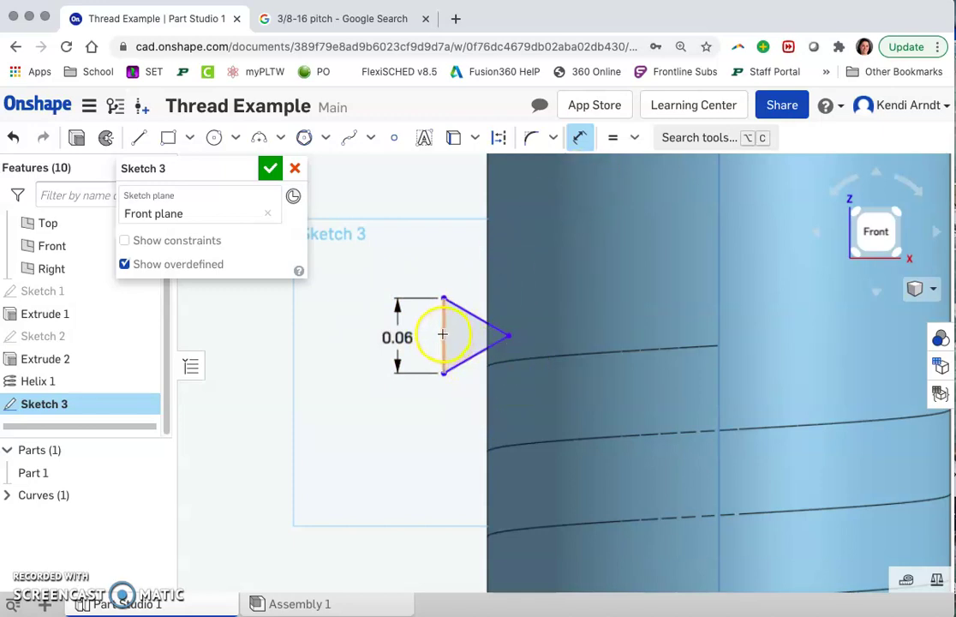
left_click(444, 335)
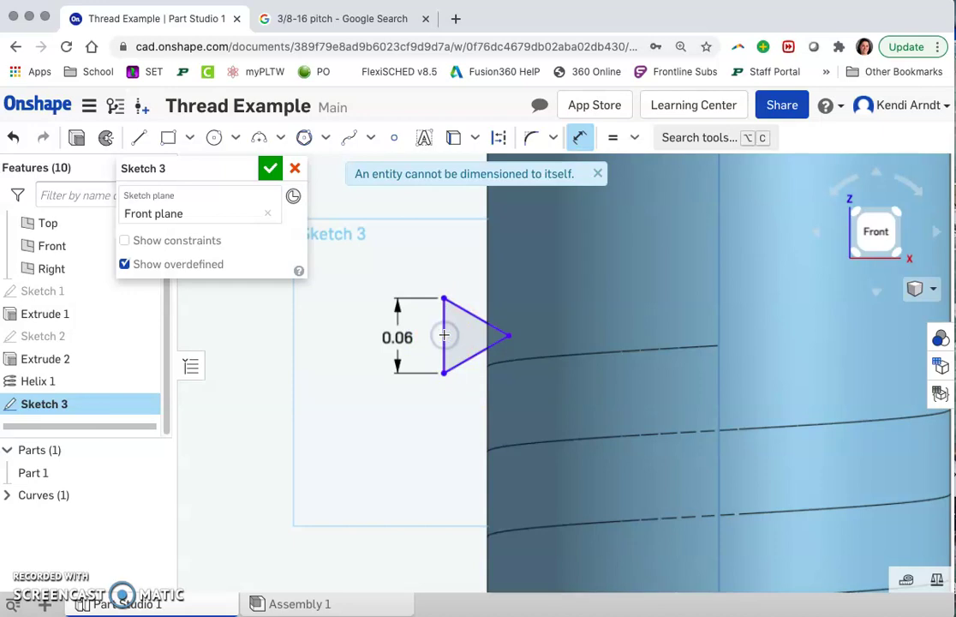
left_click(598, 173)
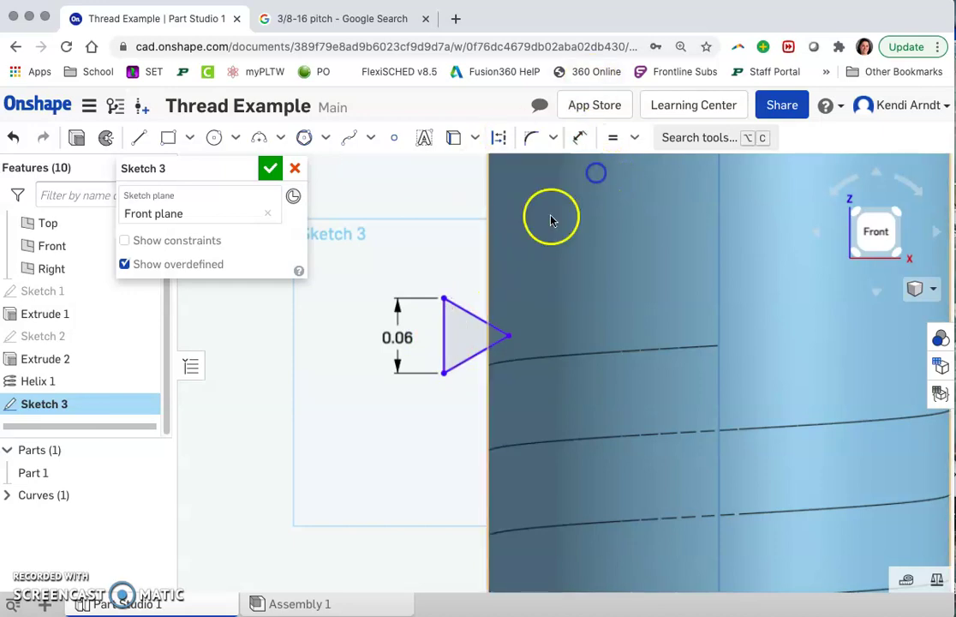
Step: Add a Pierce constraint between the triangle's vertical side and the helix, and accept the sketch
left_click(444, 342)
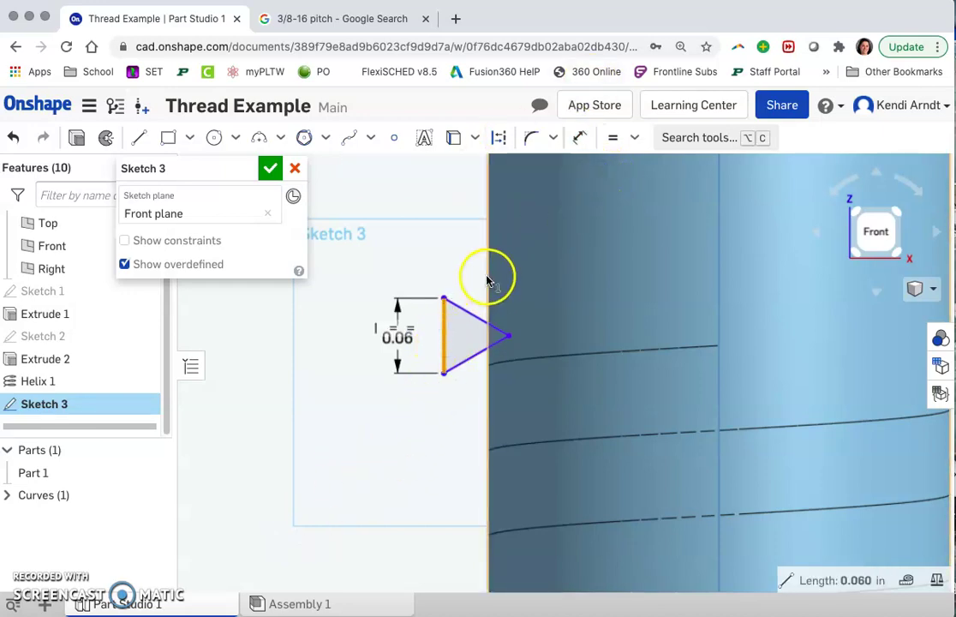
left_click(545, 360)
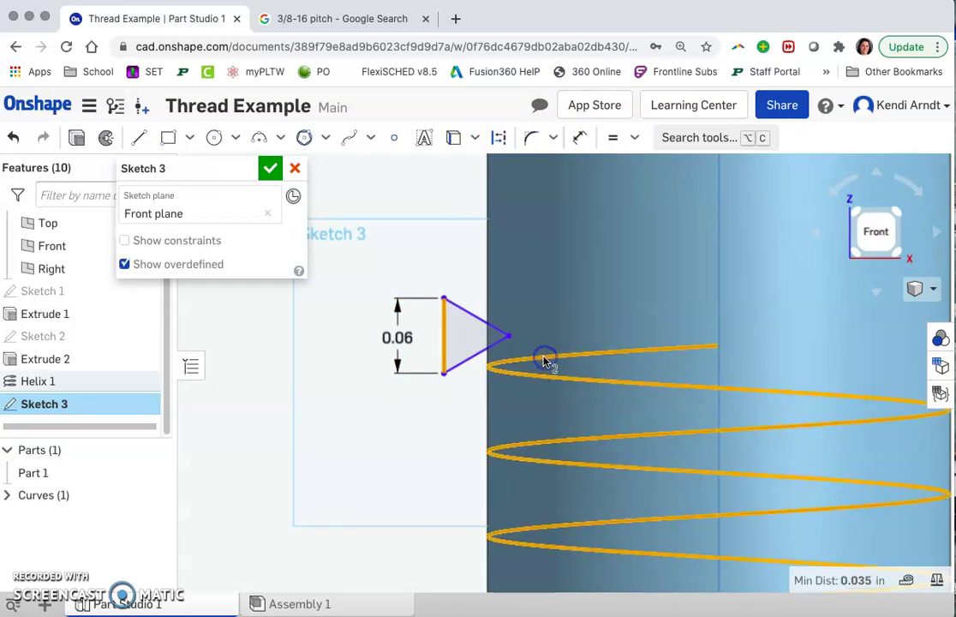
left_click(639, 138)
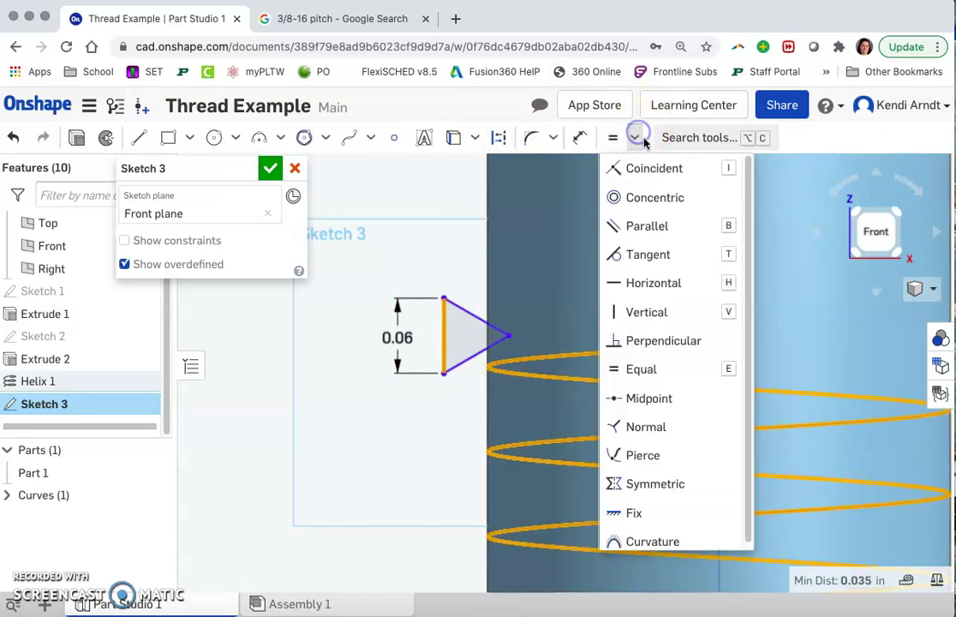
left_click(687, 462)
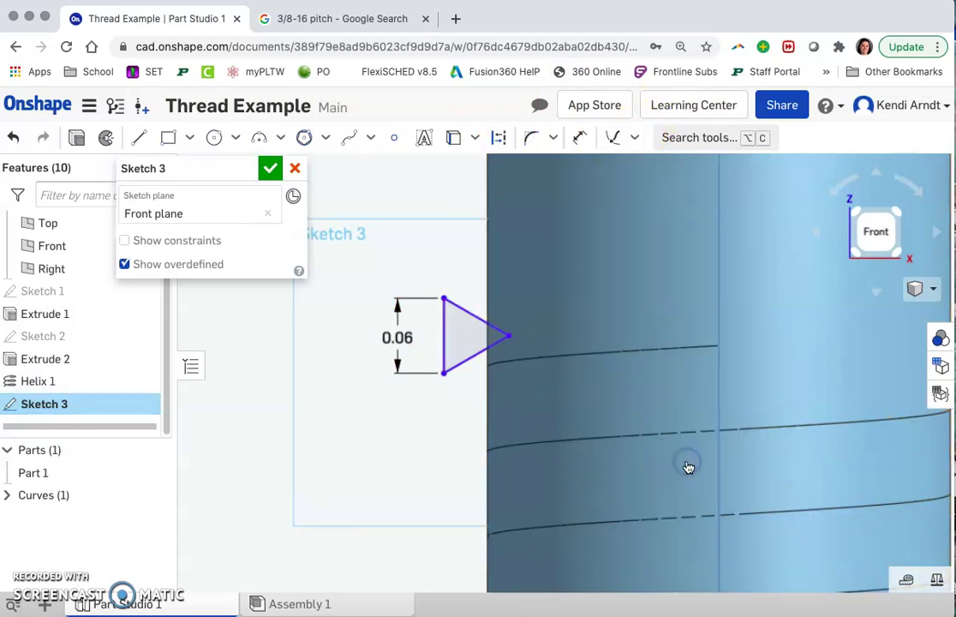
left_click(491, 351)
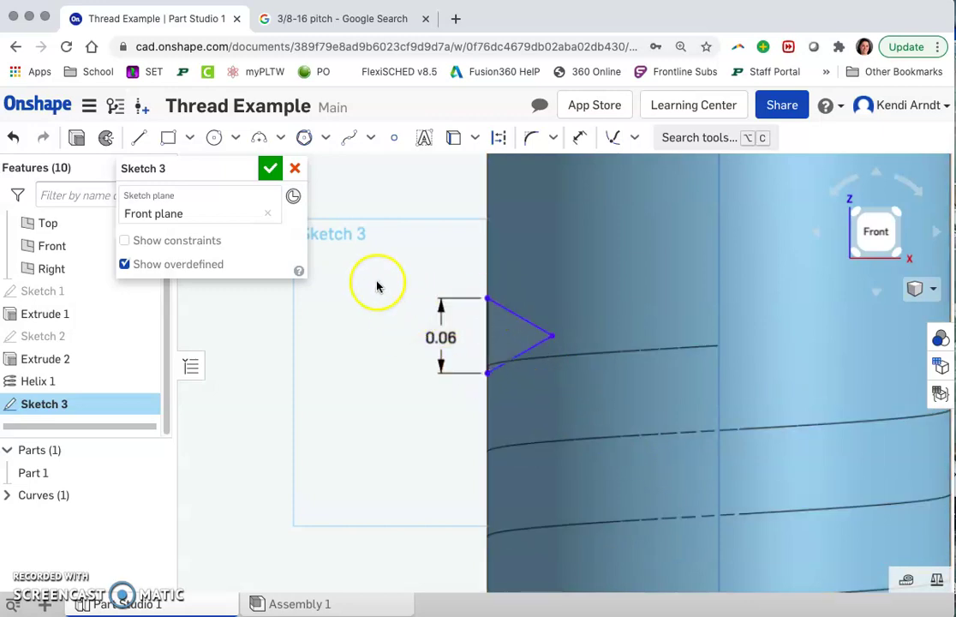
left_click(267, 168)
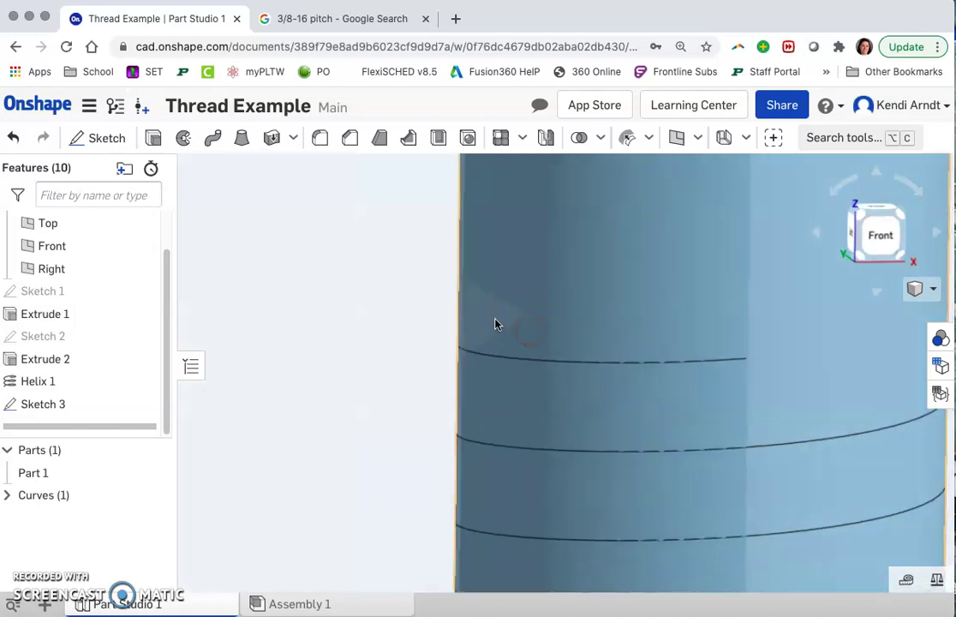
Step: Sweep the triangle of Sketch 3 along the helix as a solid Remove from Part 1, and accept the feature
left_click(902, 213)
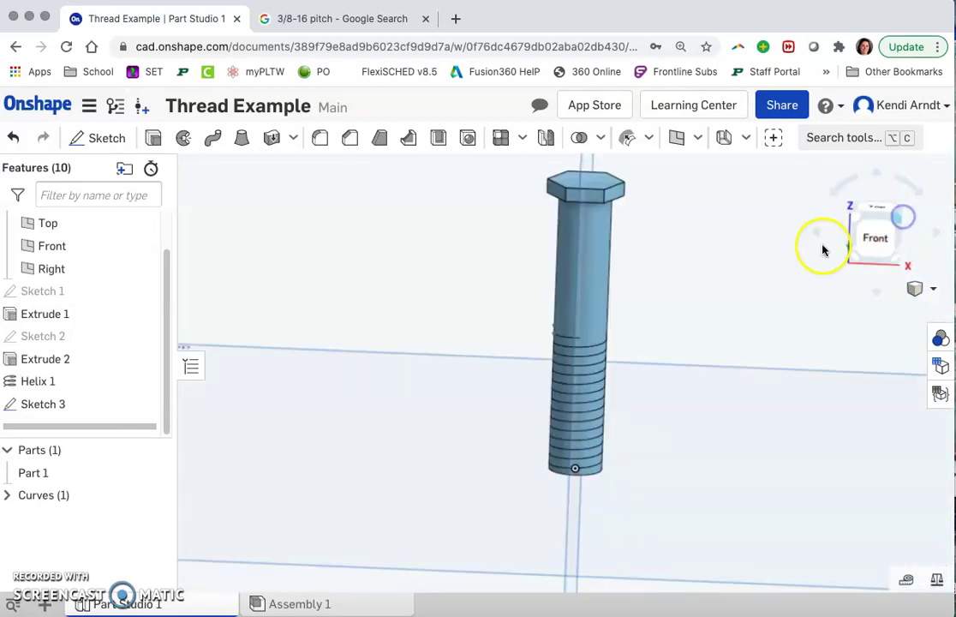
key("shift+7")
scroll(579, 332, "up", 5)
scroll(578, 333, "up", 2)
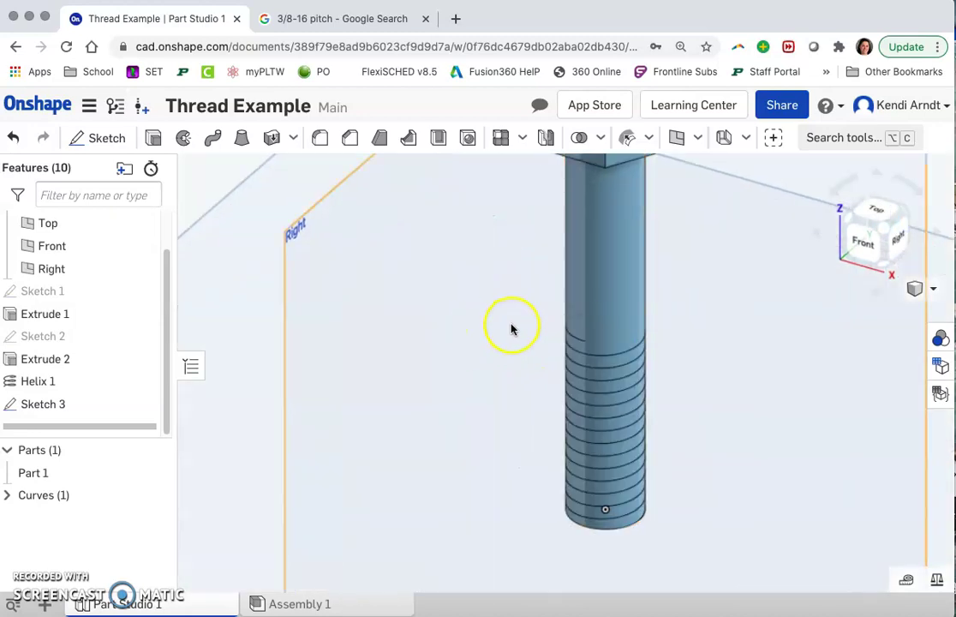
scroll(446, 343, "up", 2)
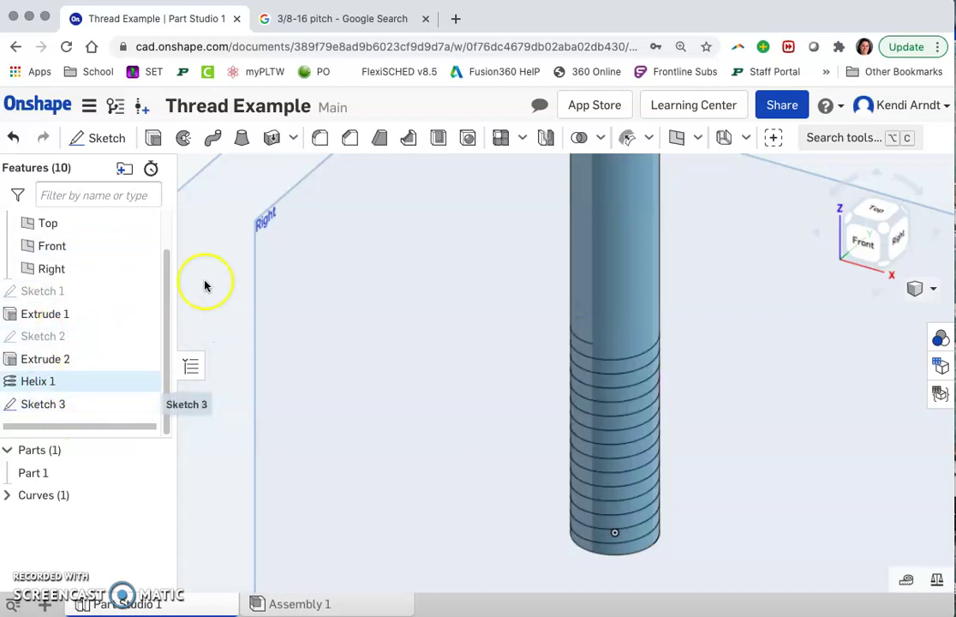
left_click(214, 139)
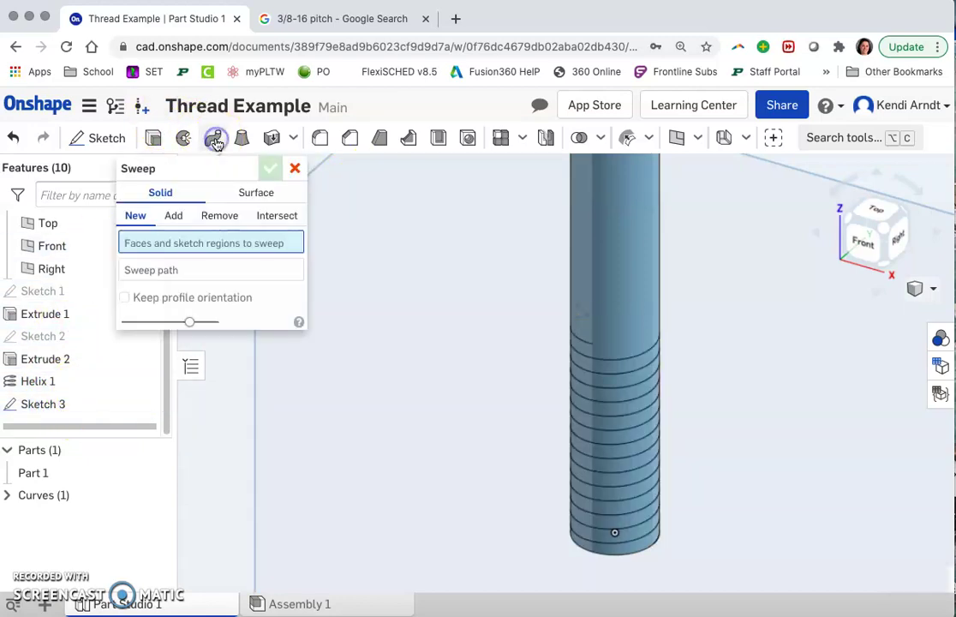
left_click(53, 393)
left_click(301, 285)
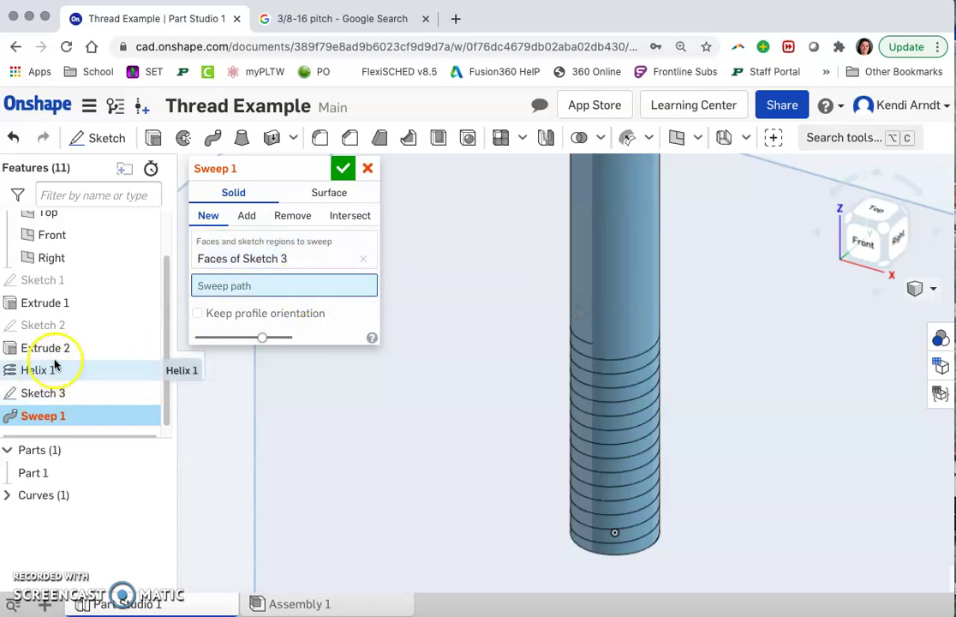
left_click(591, 339)
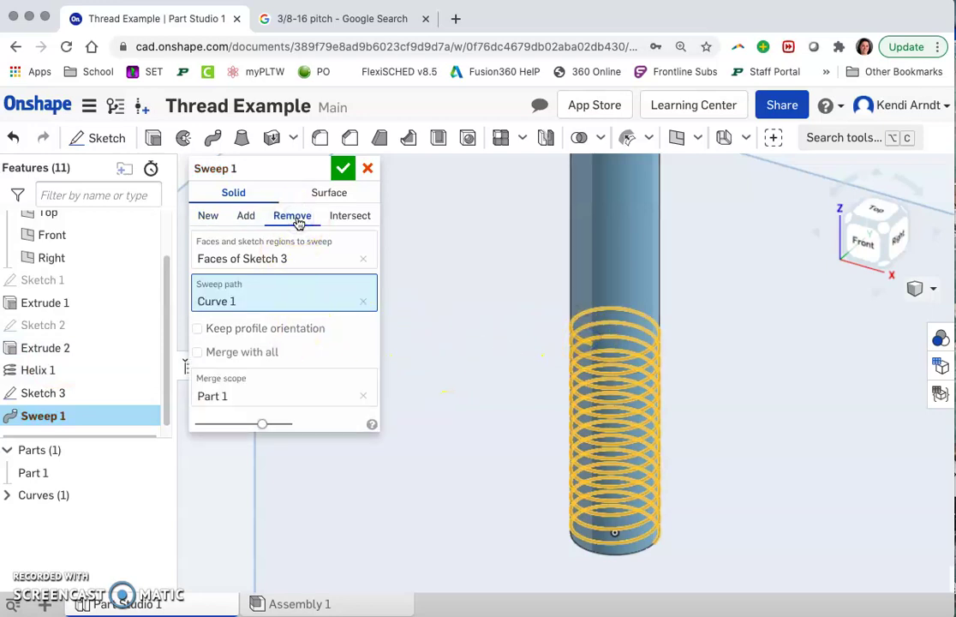
right_click_drag(474, 348, 532, 360)
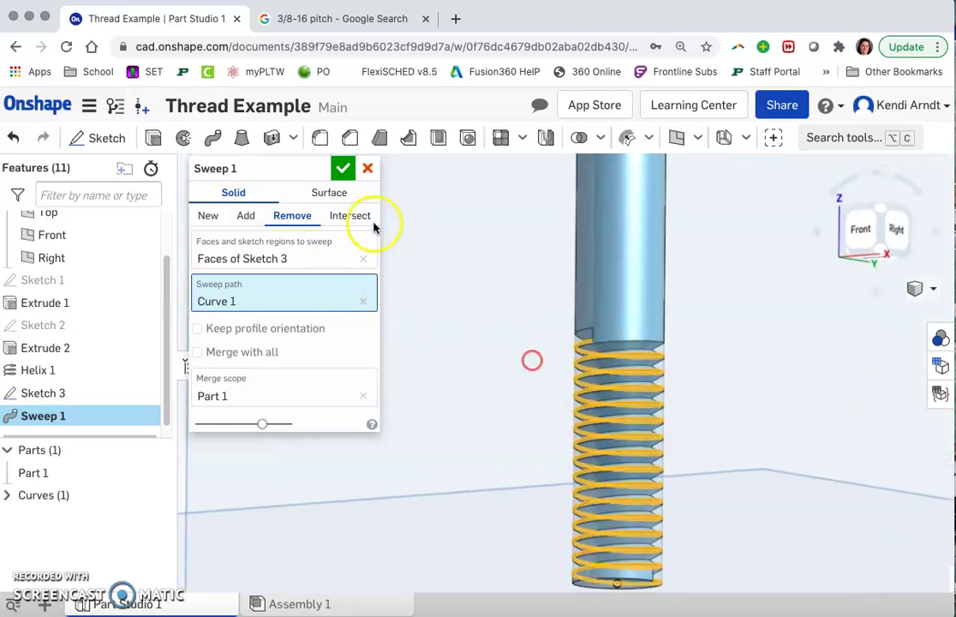
left_click(343, 170)
Step: Examine the cut thread on the bolt's shank from several angles, including its upper and lower ends
right_click_drag(849, 458, 662, 374)
scroll(662, 374, "down", 5)
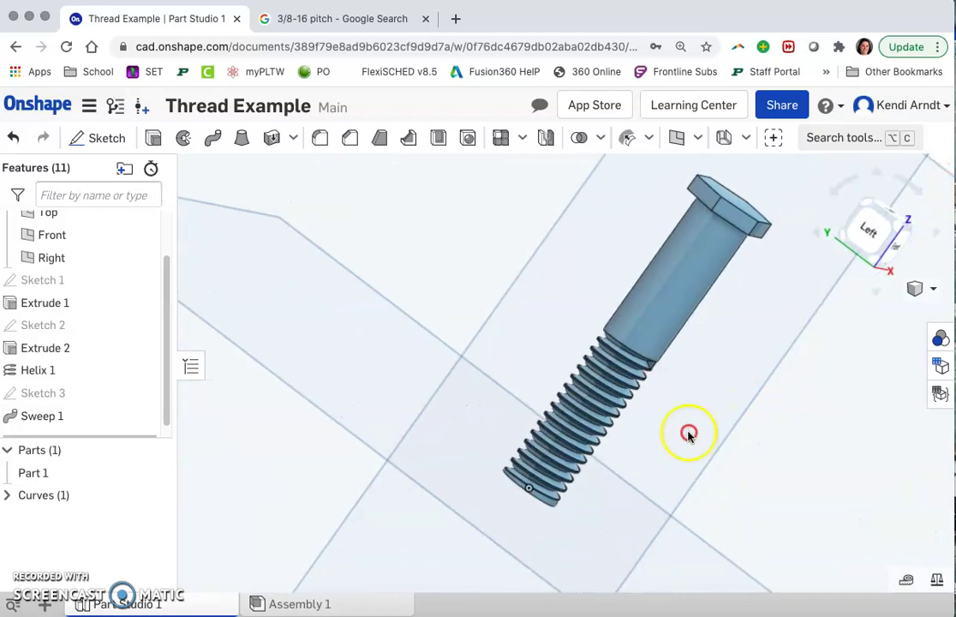
right_click_drag(687, 435, 656, 440)
left_click(899, 230)
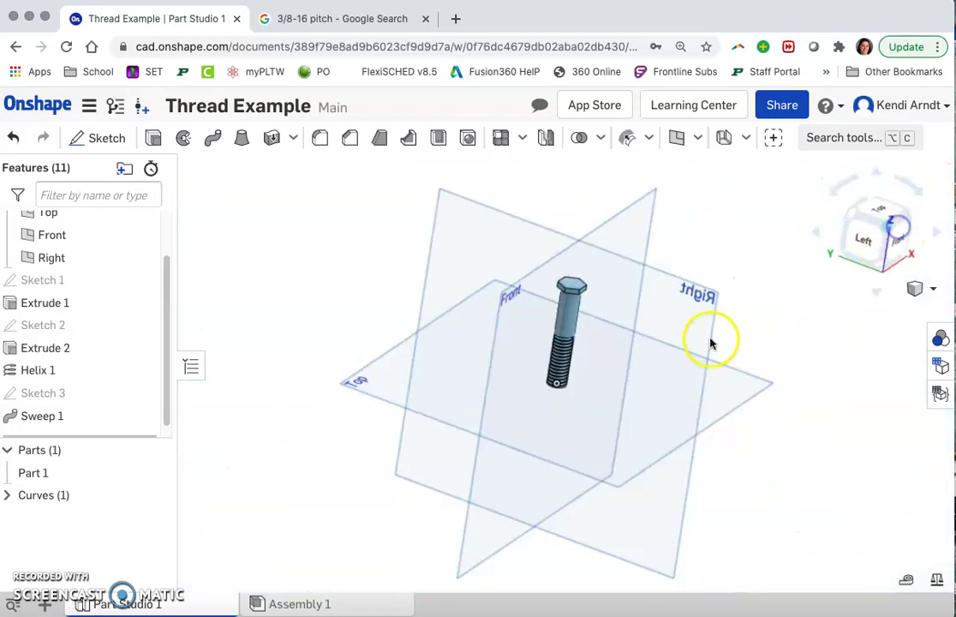
scroll(587, 331, "up", 5)
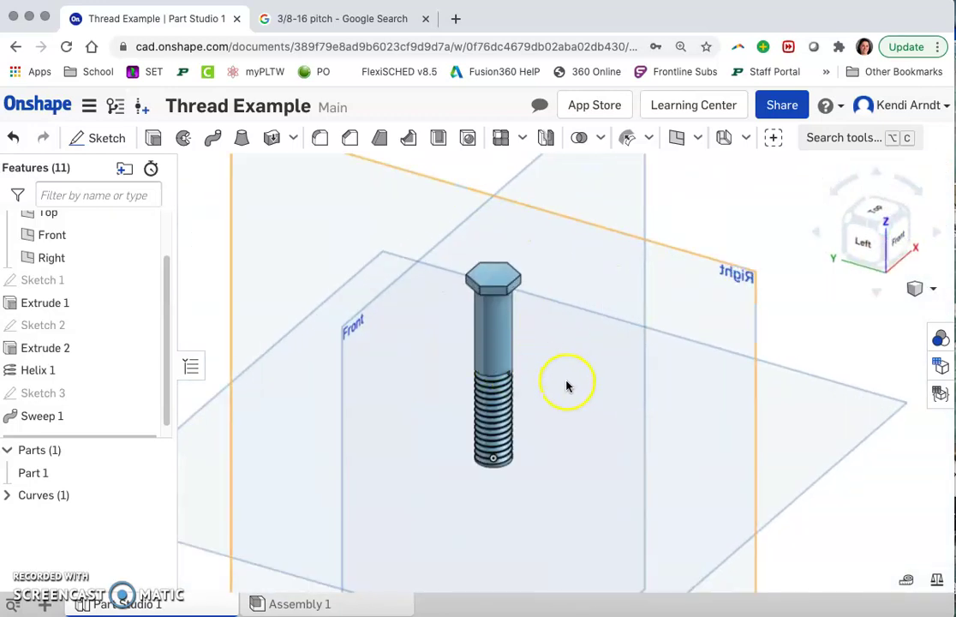
right_click_drag(566, 385, 540, 374)
scroll(556, 474, "up", 3)
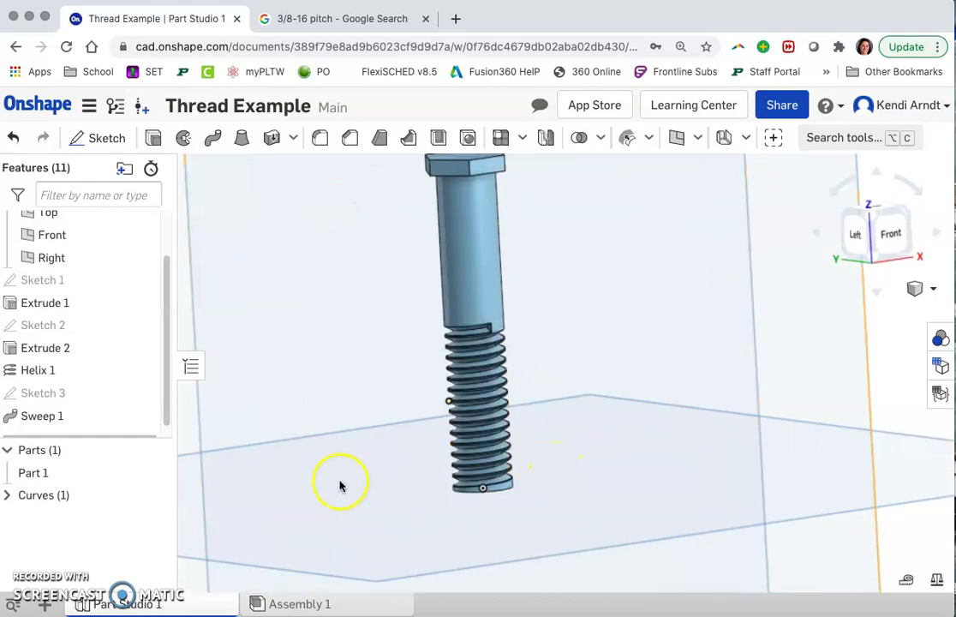